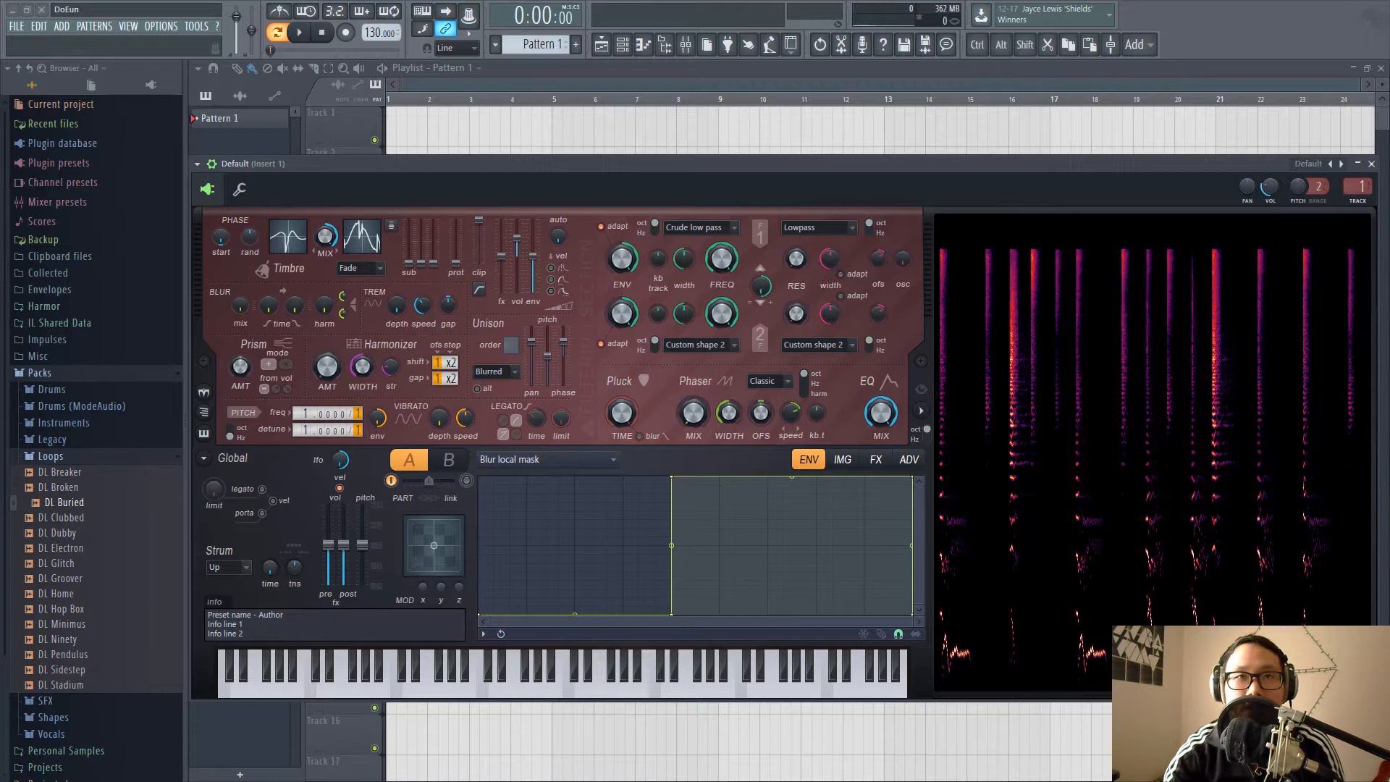
Step: Reload the synthesizer's Default preset to start from its initial sound
click(197, 163)
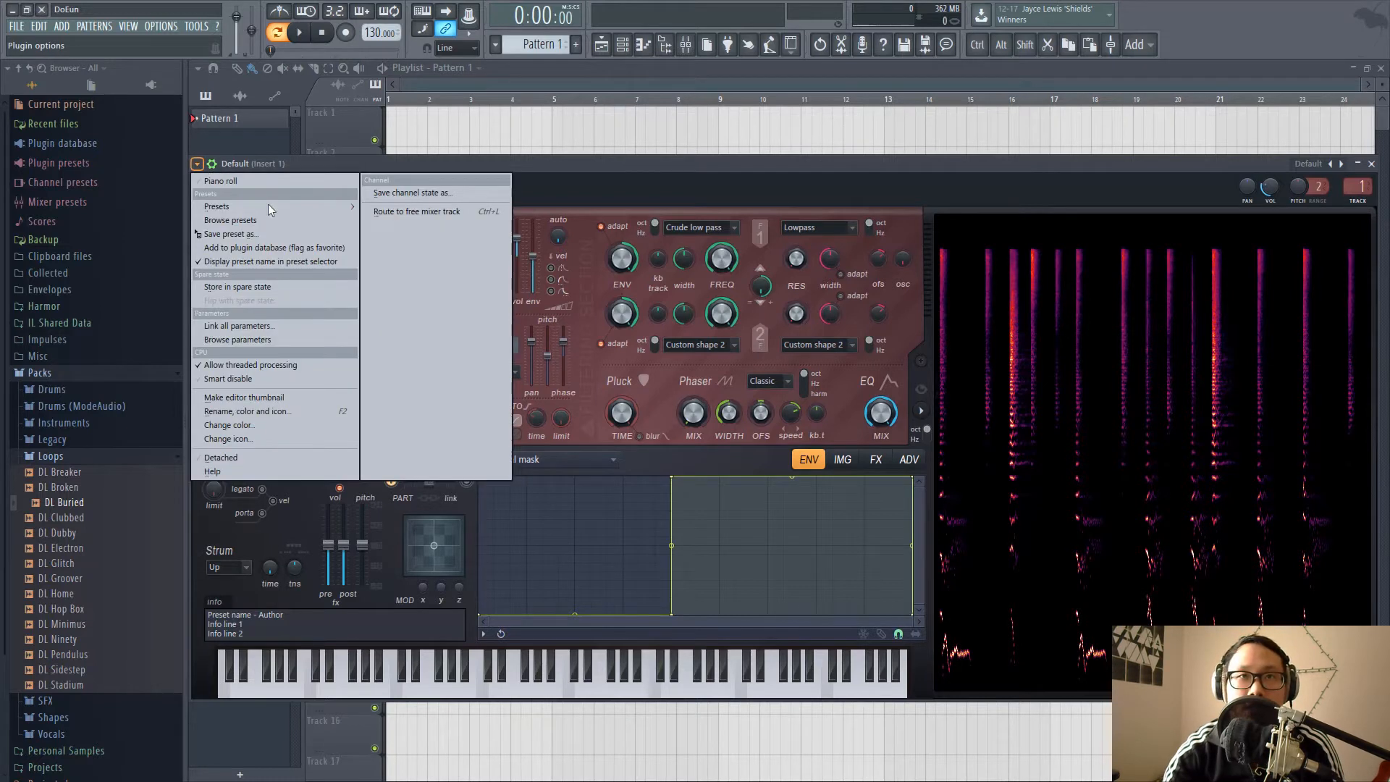
mouse_move(296, 207)
click(380, 26)
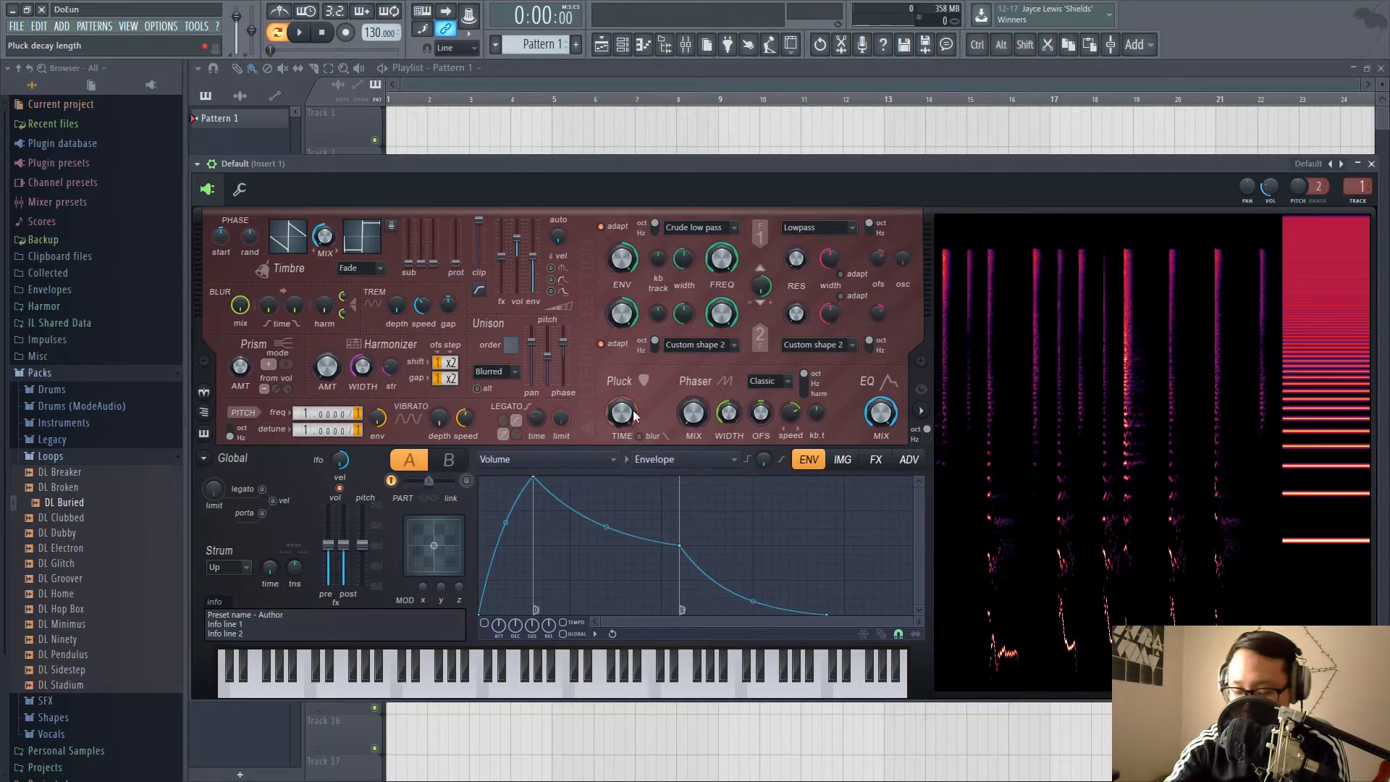
Step: Raise the pluck decay time and lower the global pitch setting
drag(633, 414, 633, 369)
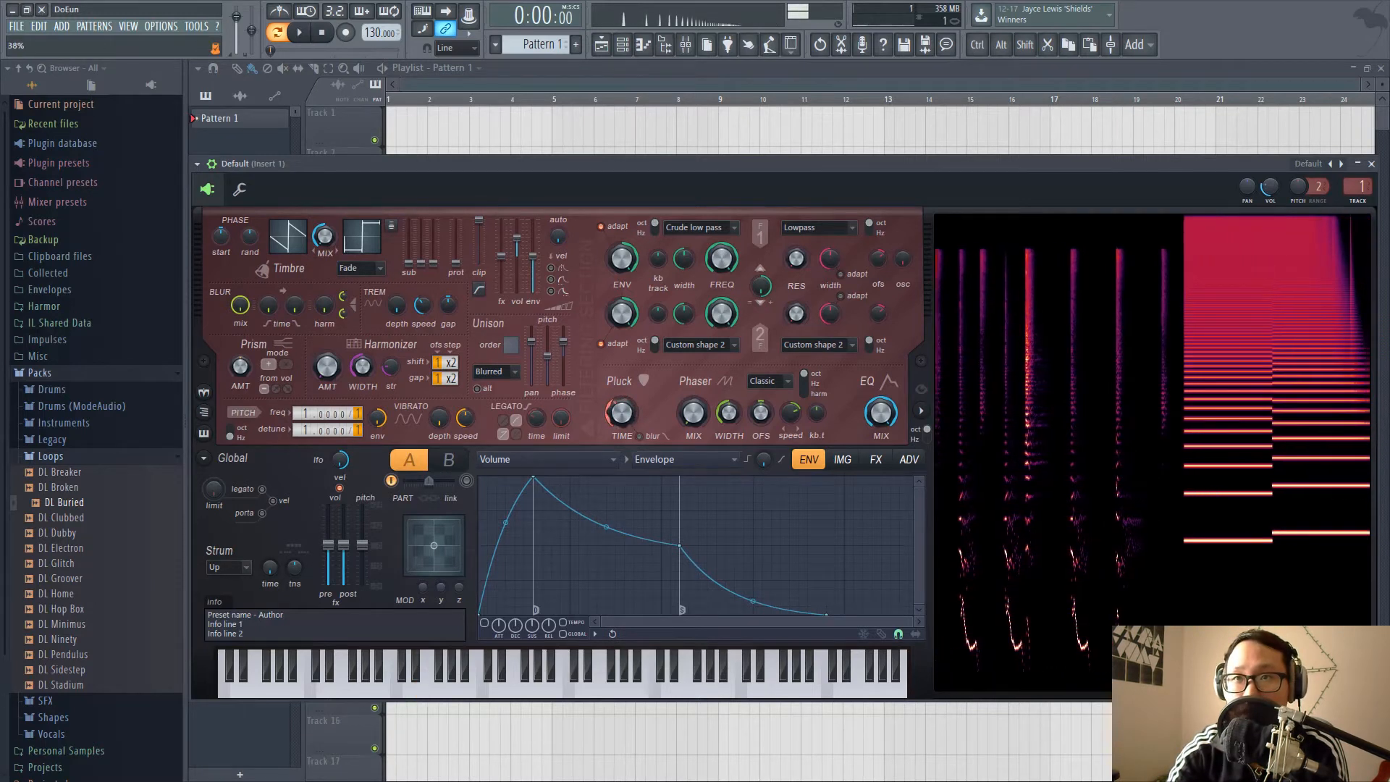
drag(362, 545, 362, 585)
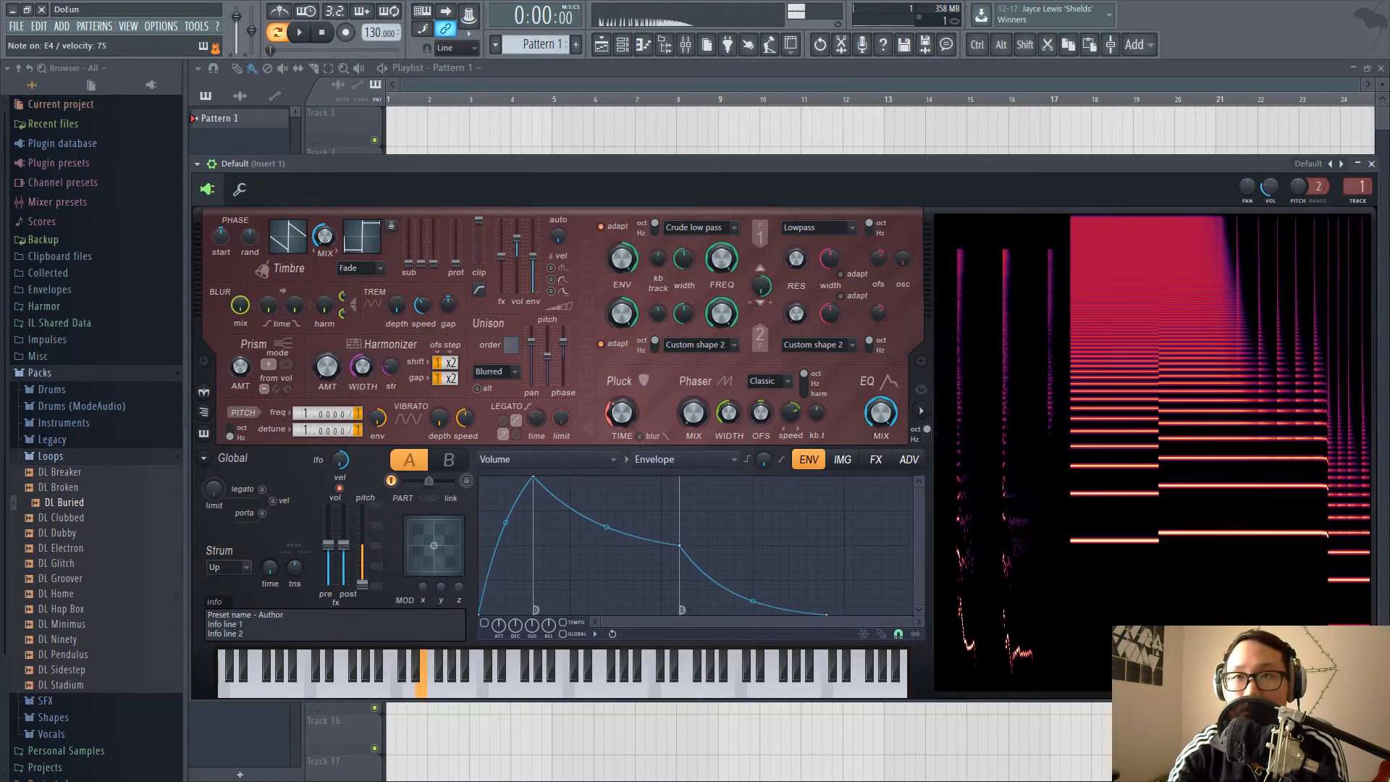
drag(622, 414, 622, 377)
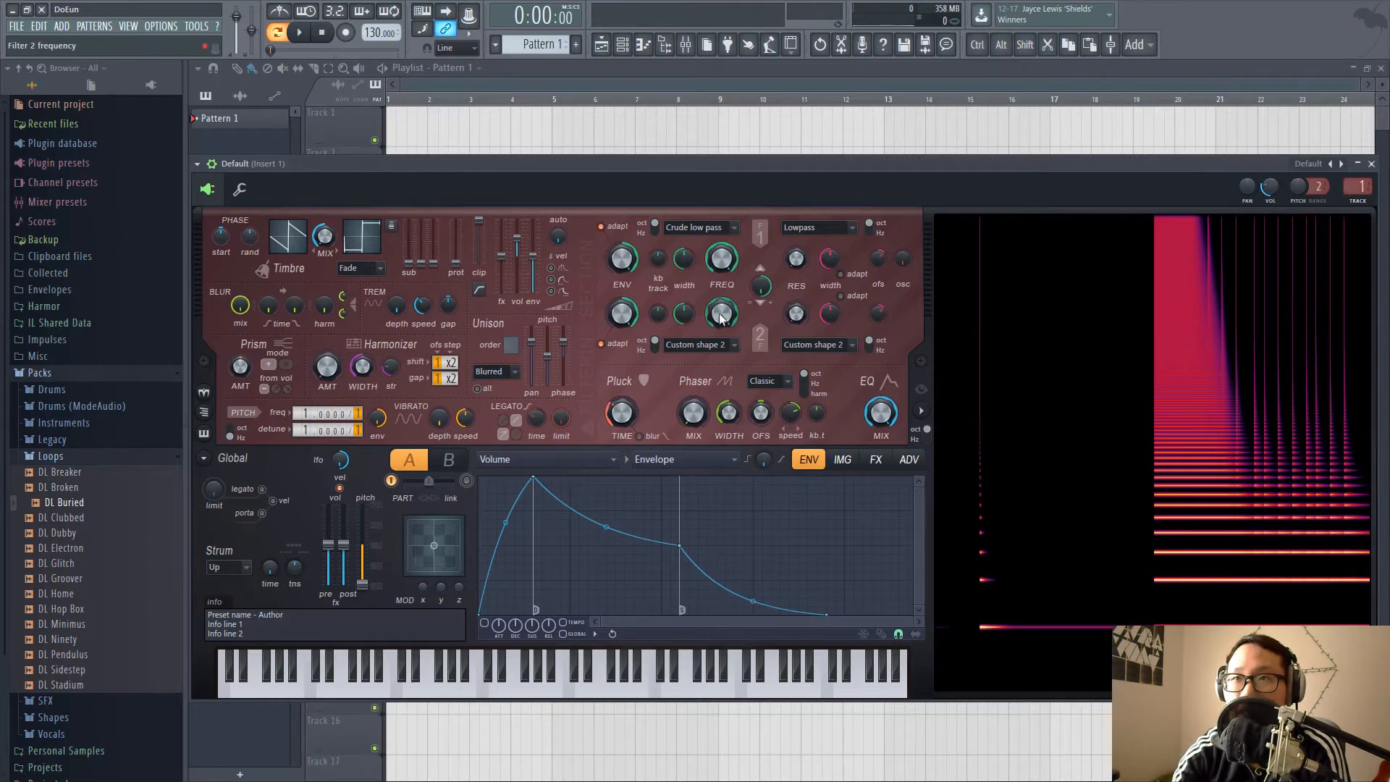
Step: Draw a filter 1 frequency envelope that falls to -100% at 0.100, and bend the segment into an inward decay curve
right_click(722, 274)
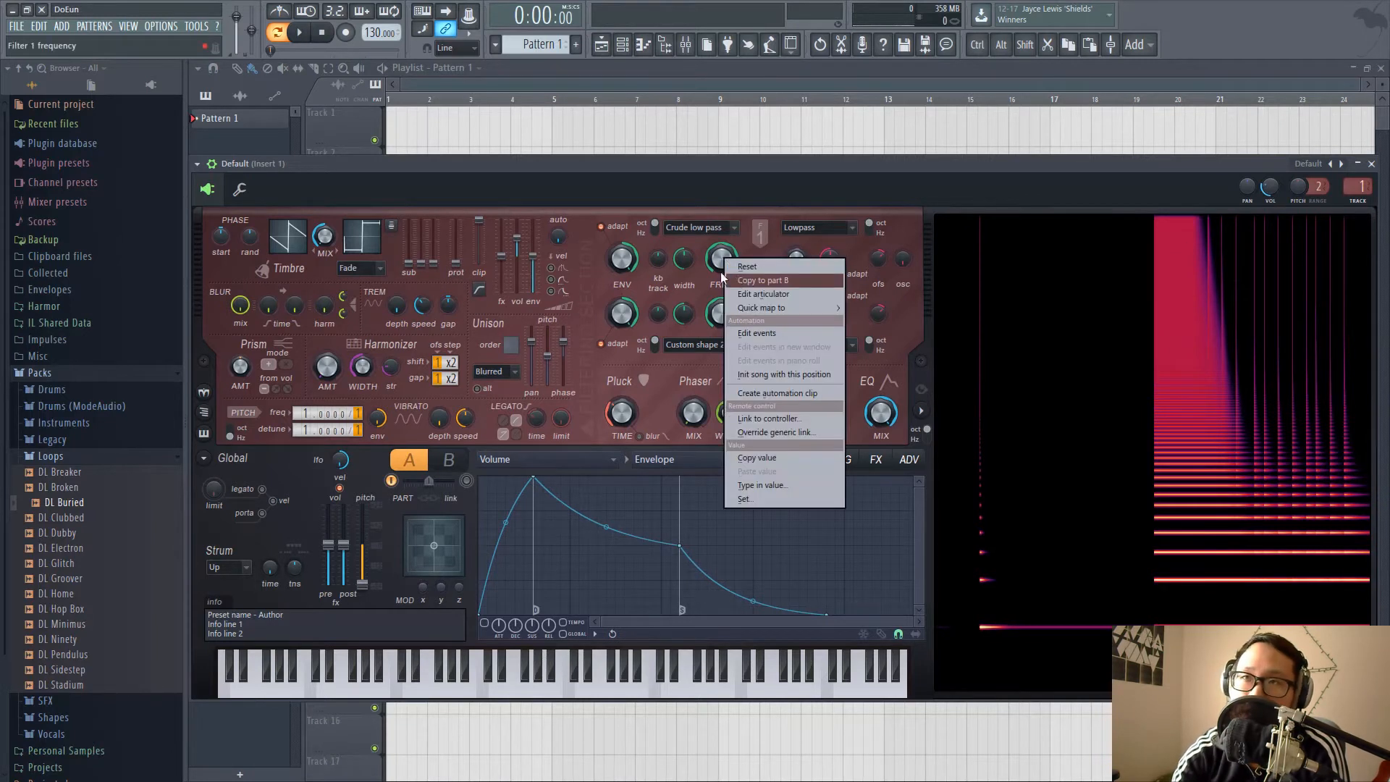
click(713, 184)
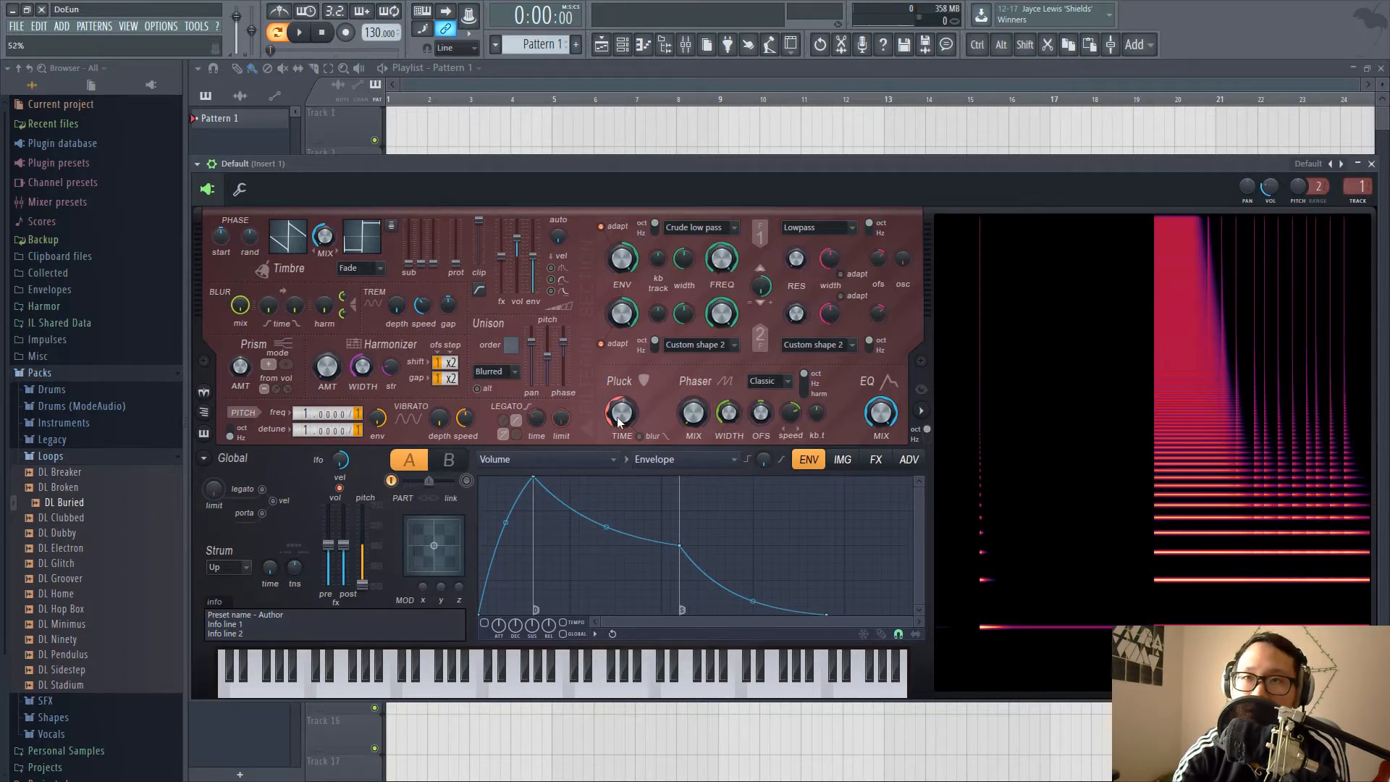
drag(722, 259, 722, 303)
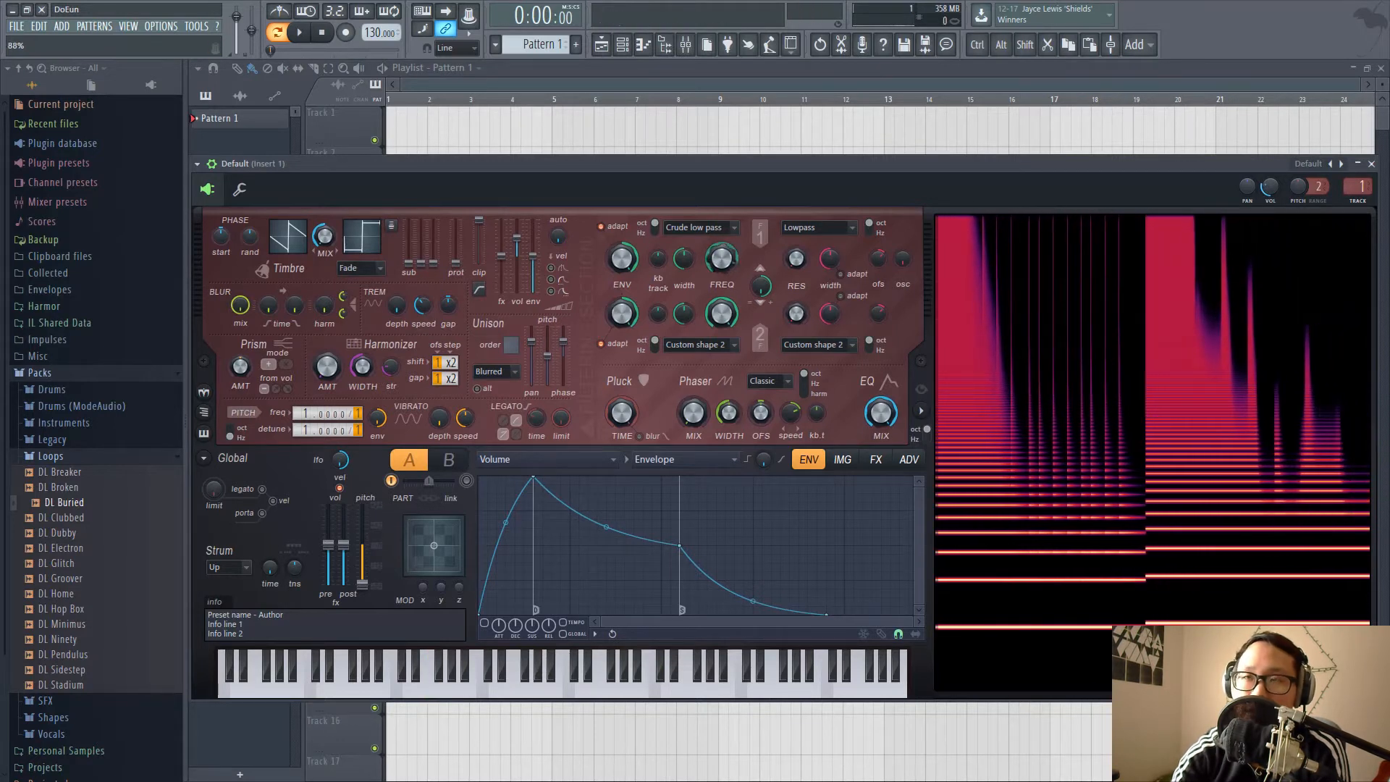
right_click(720, 260)
click(763, 294)
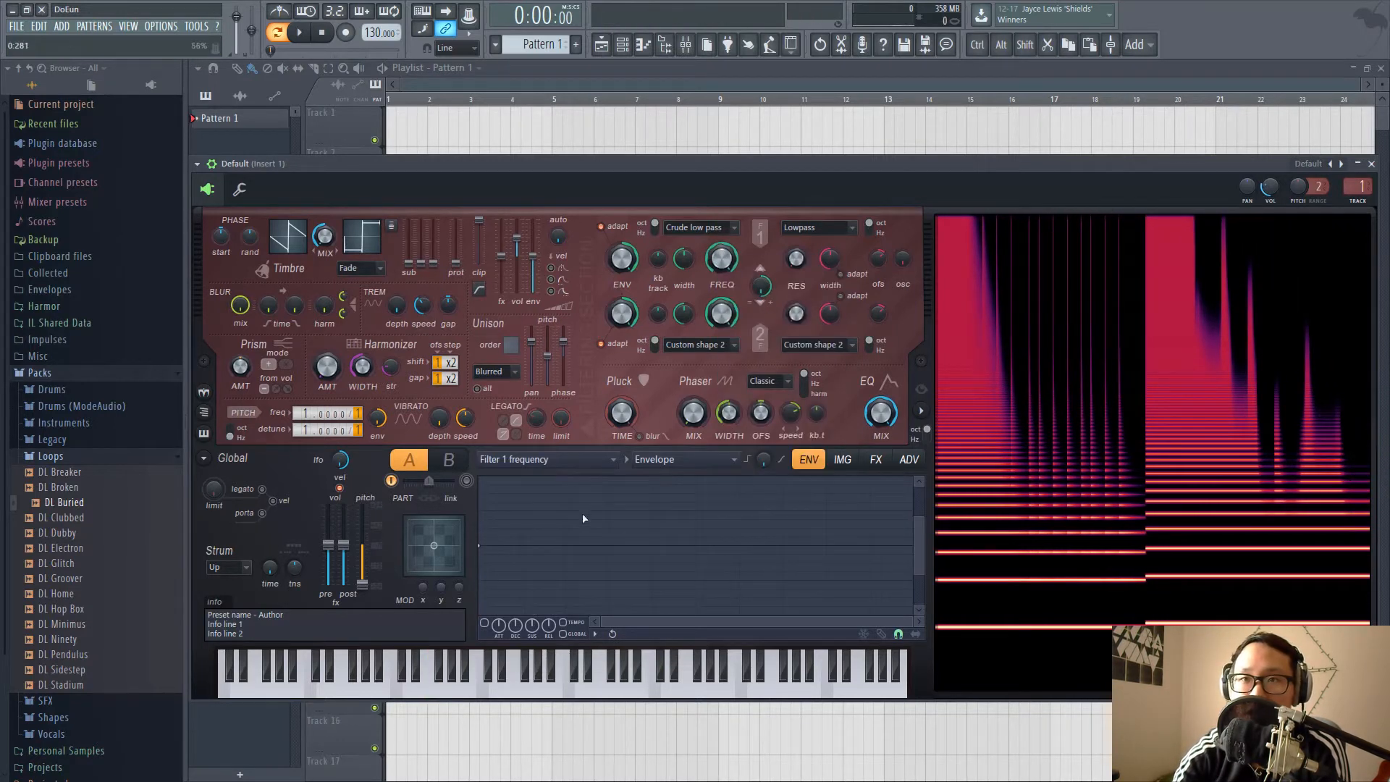
click(523, 550)
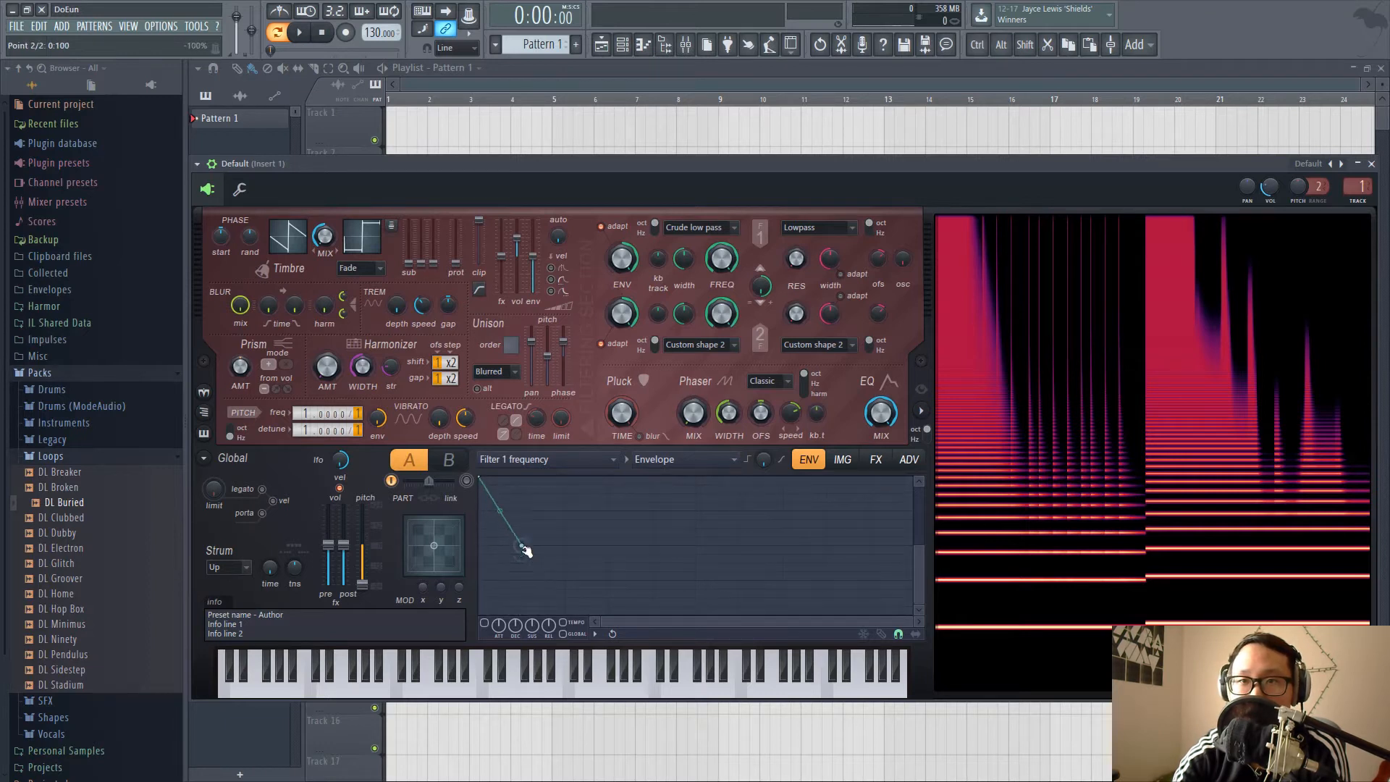
click(486, 624)
drag(500, 511, 500, 540)
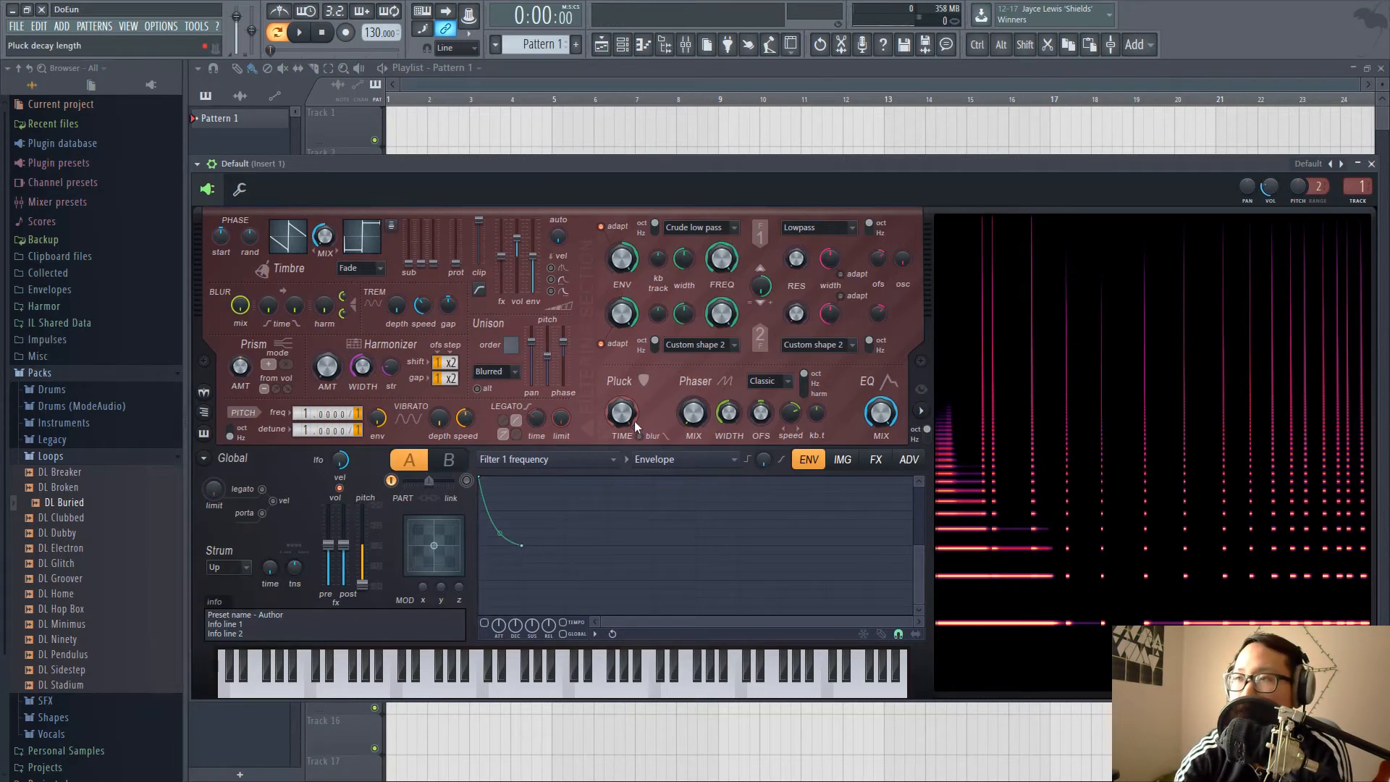
Step: Turn up the pluck decay time and look through the list of articulation targets
drag(635, 420, 629, 399)
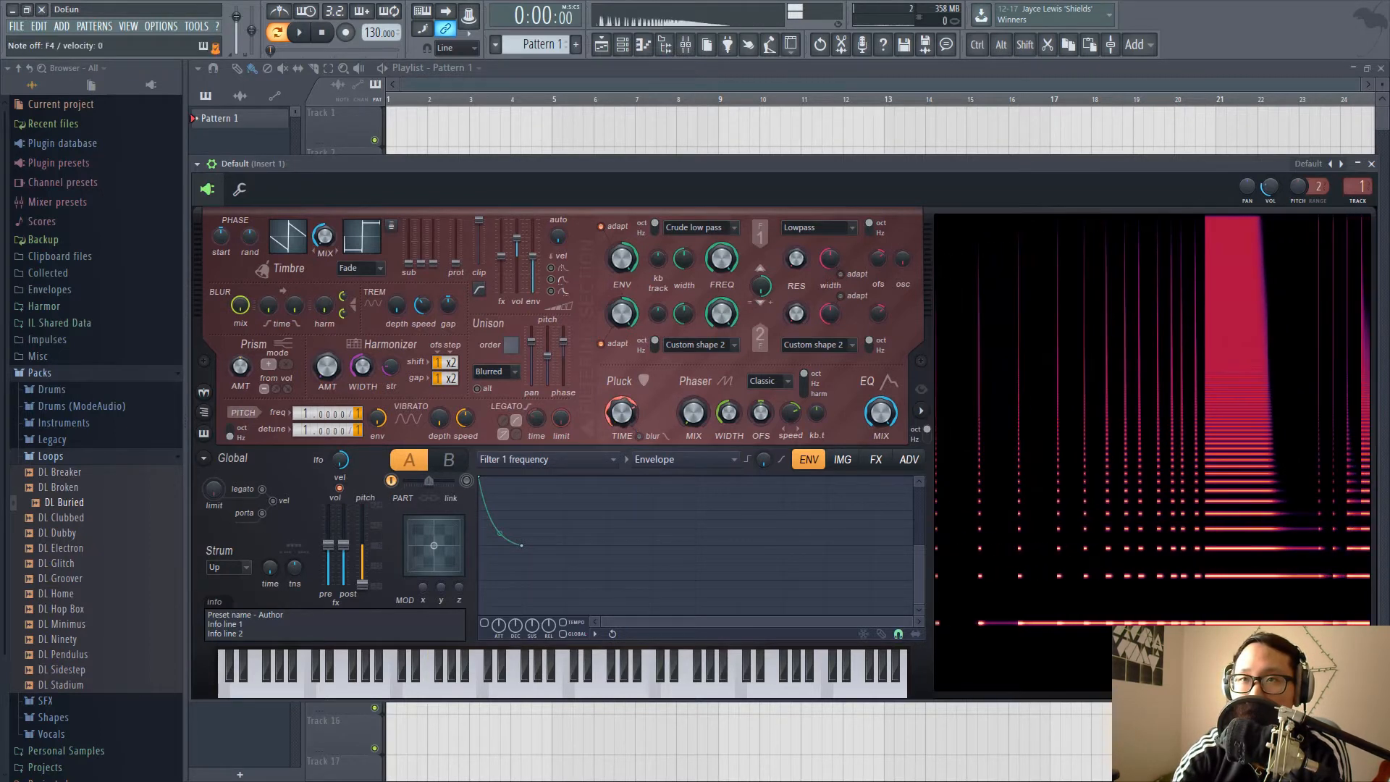
click(590, 459)
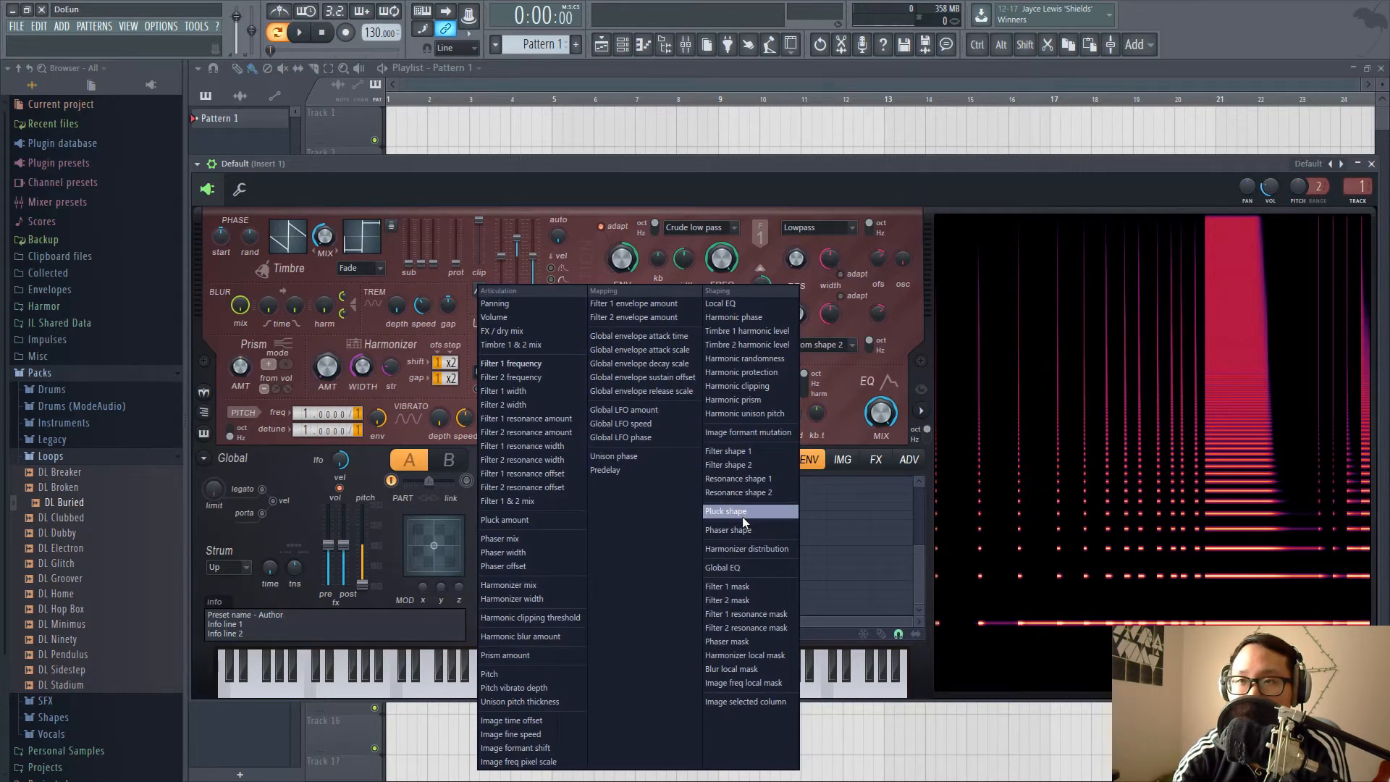
click(643, 177)
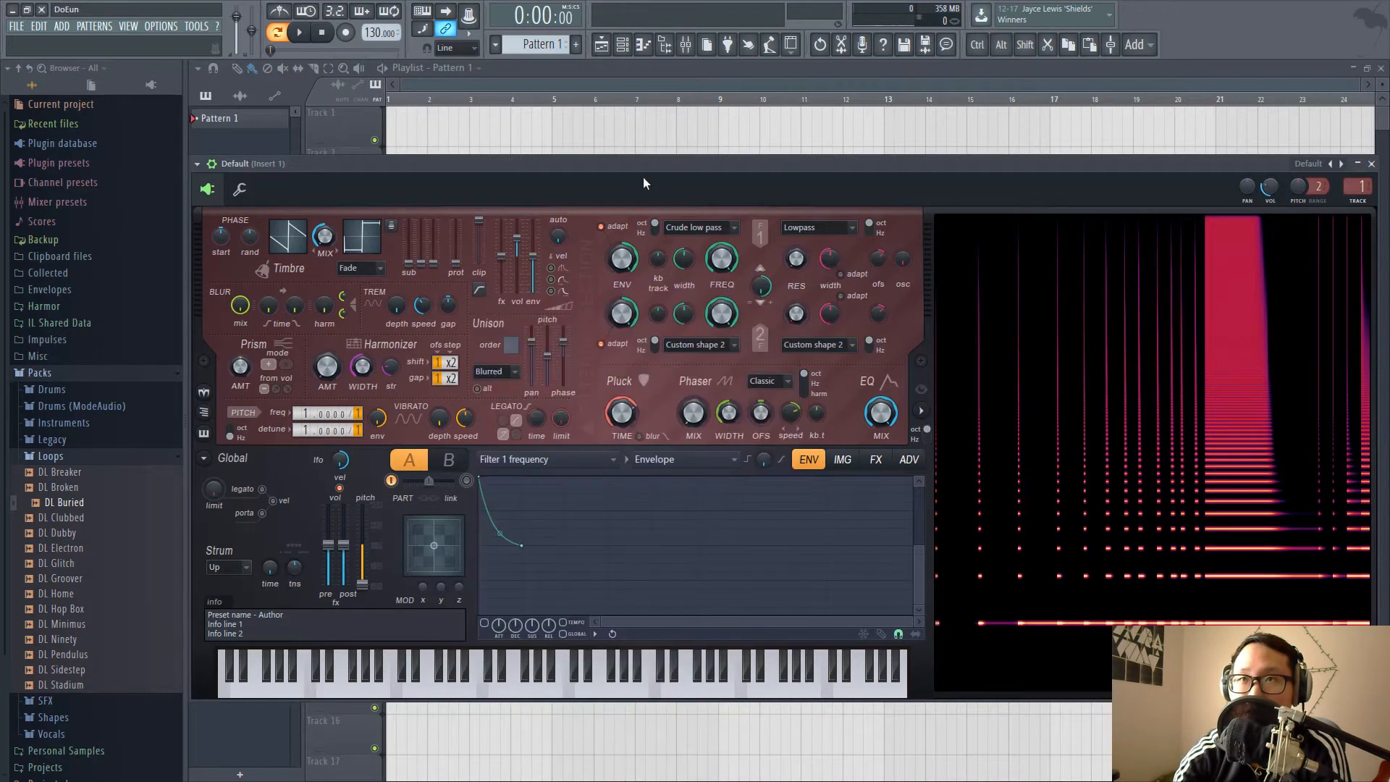
Step: Draw a pluck amount envelope that dips, peaks at 100% at 0.400 and falls again by 0.600, and set pluck time to about 94%
right_click(628, 408)
click(653, 443)
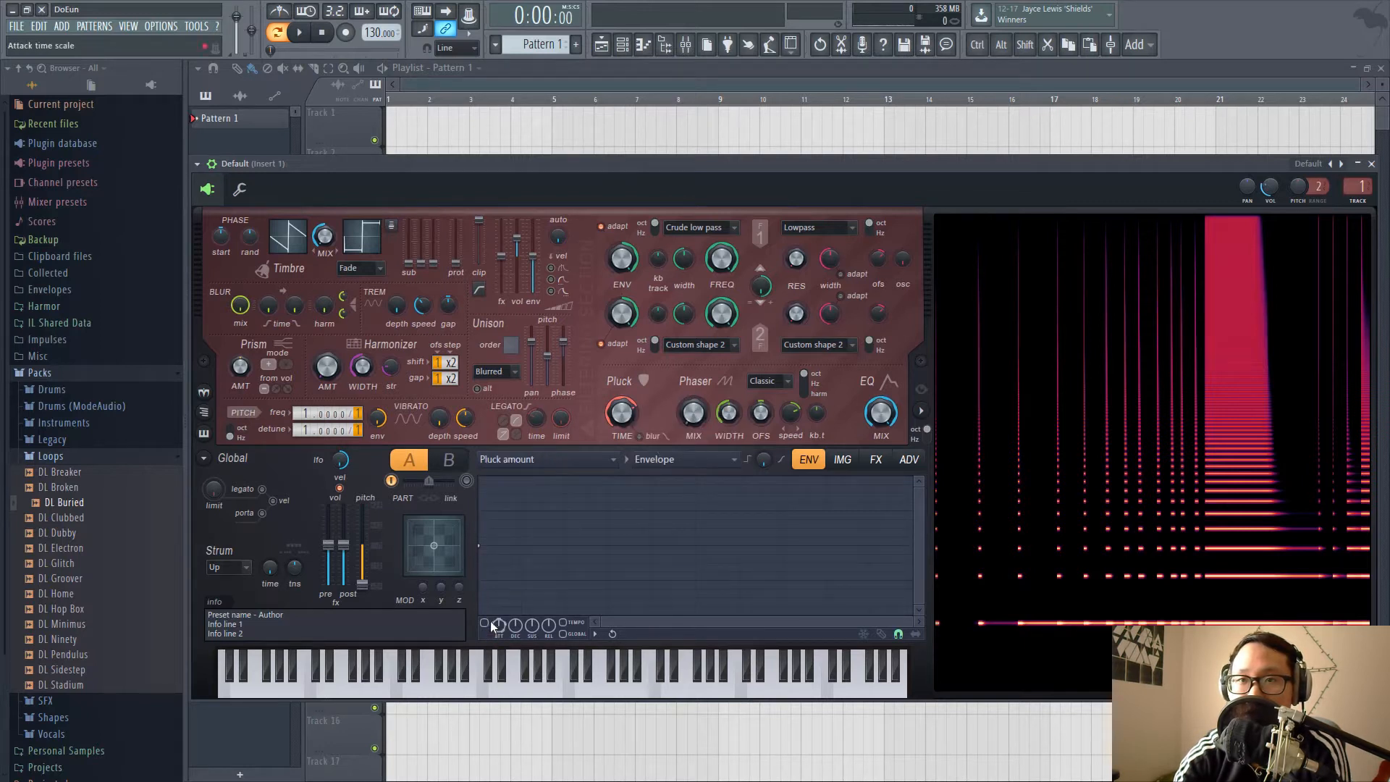
right_click(523, 593)
right_click(616, 568)
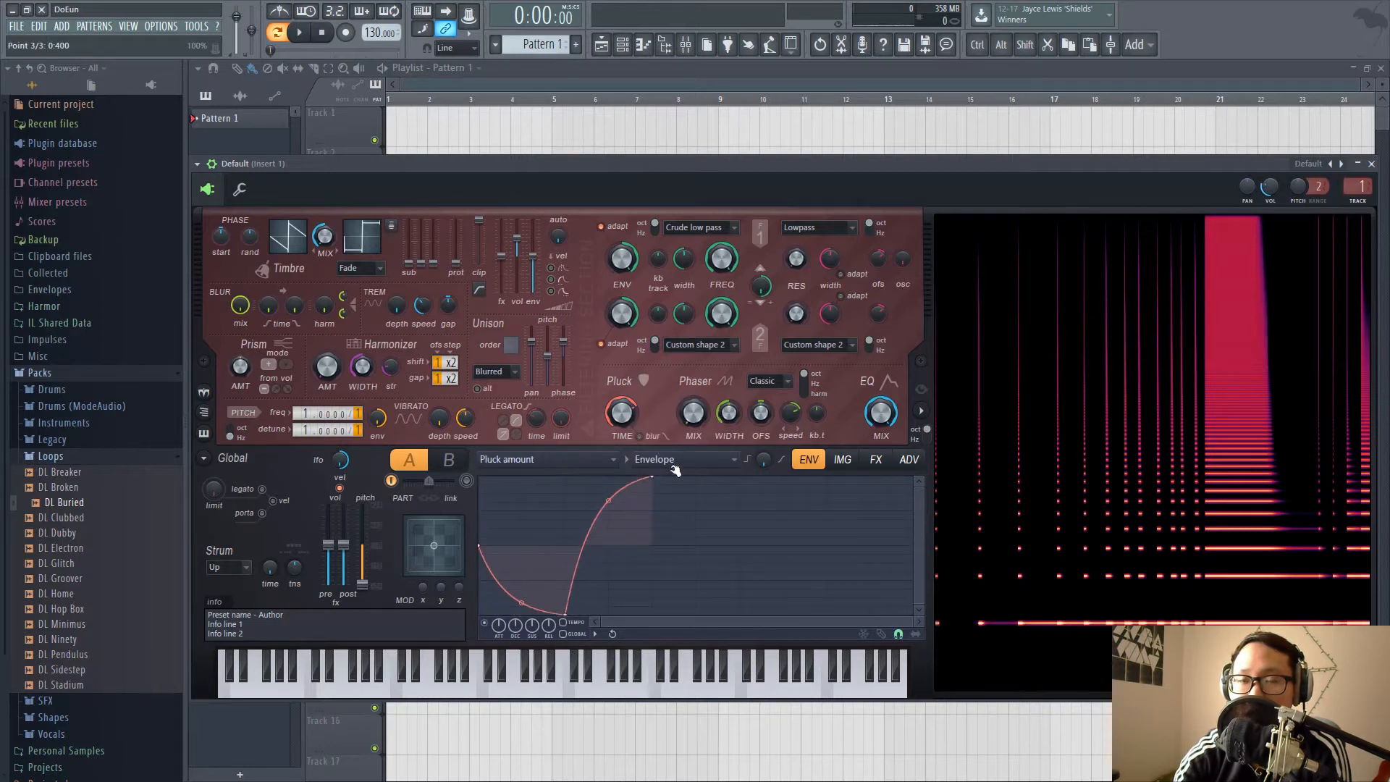
right_click(738, 548)
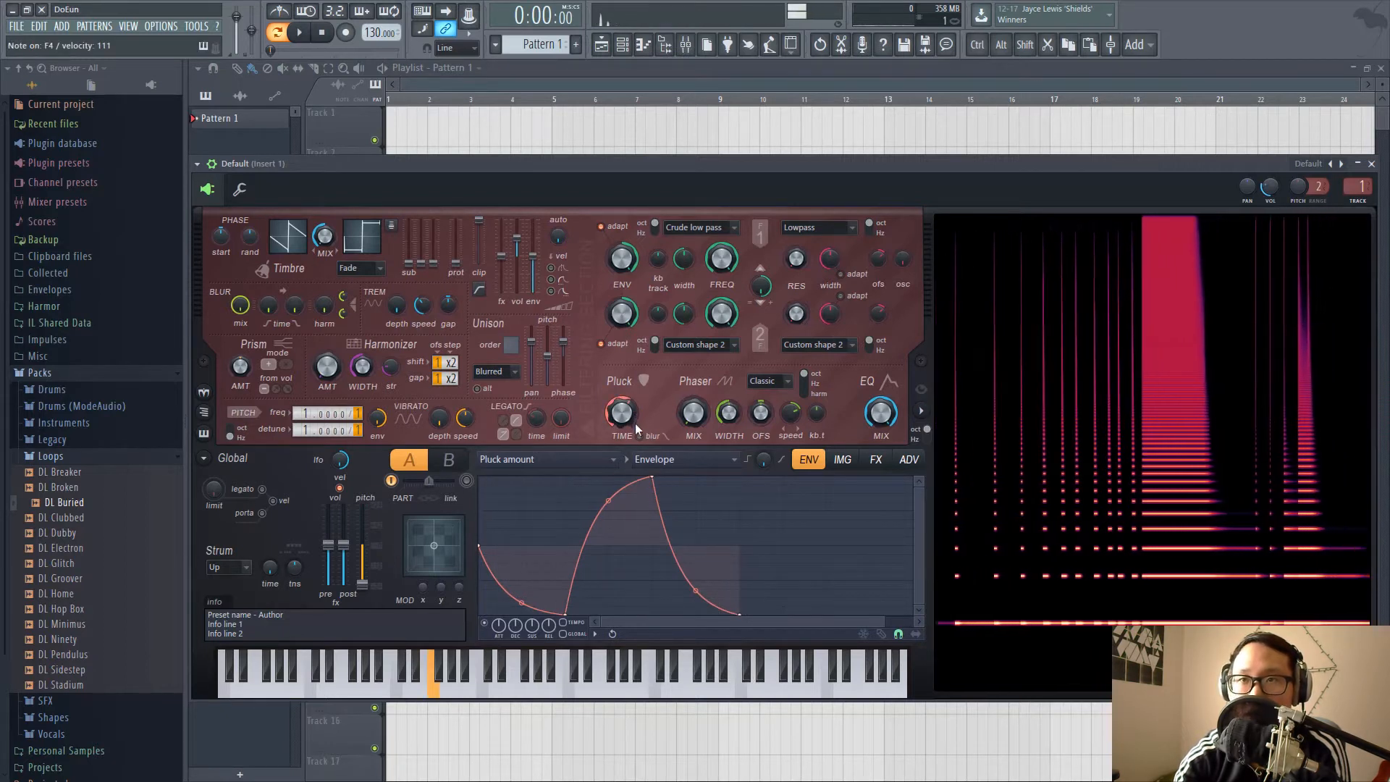
mouse_move(635, 422)
mouse_down()
mouse_move(634, 500)
mouse_move(634, 423)
mouse_up()
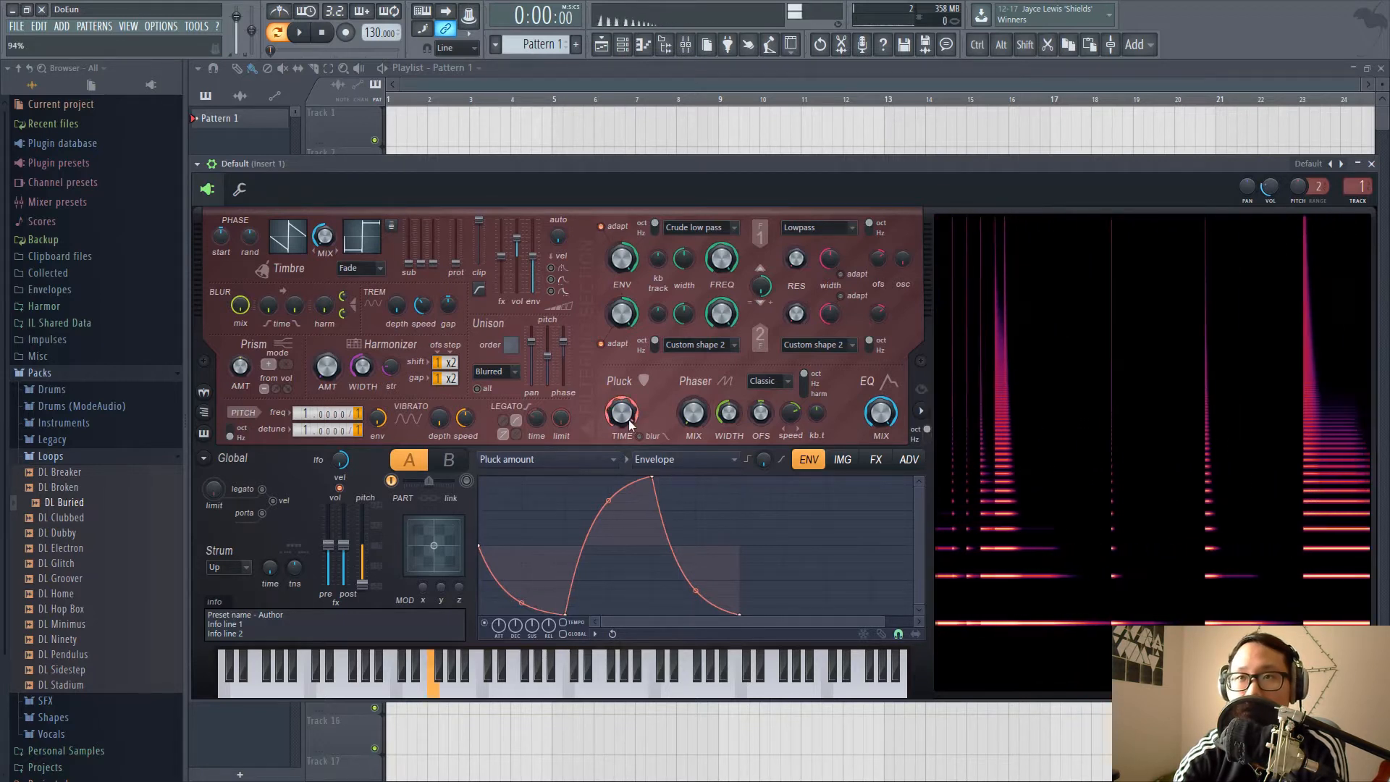
Step: Disable the pluck amount envelope and invert the pluck shape into a line rising from minimum to maximum
click(486, 625)
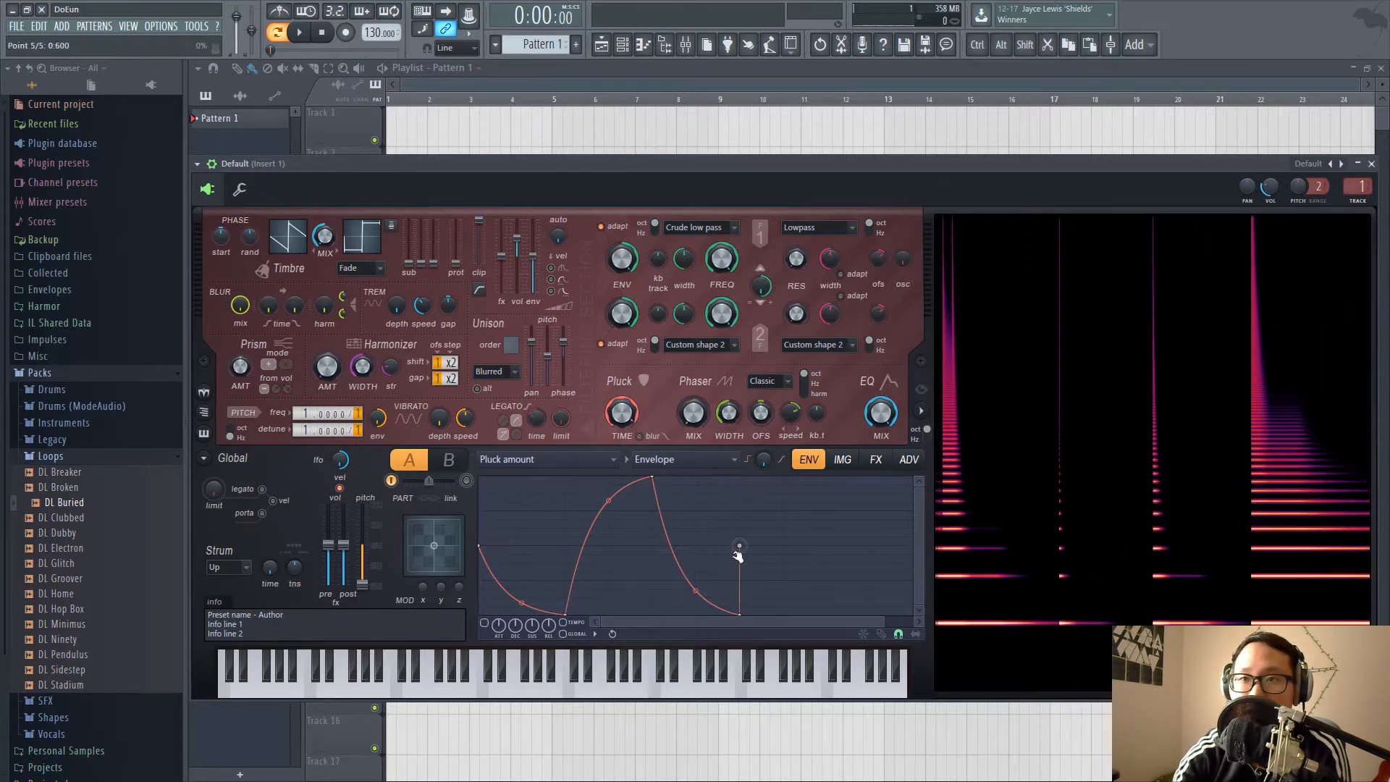
click(591, 468)
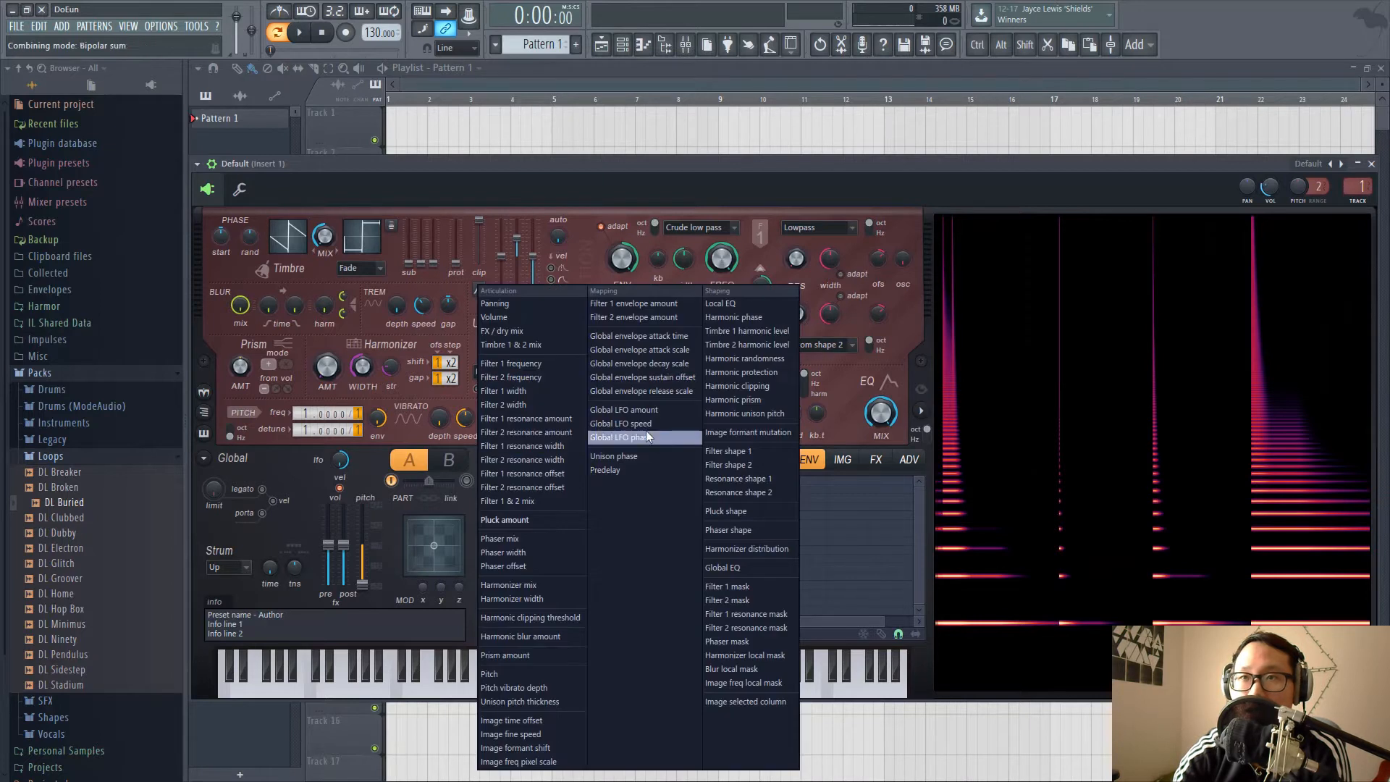
click(746, 510)
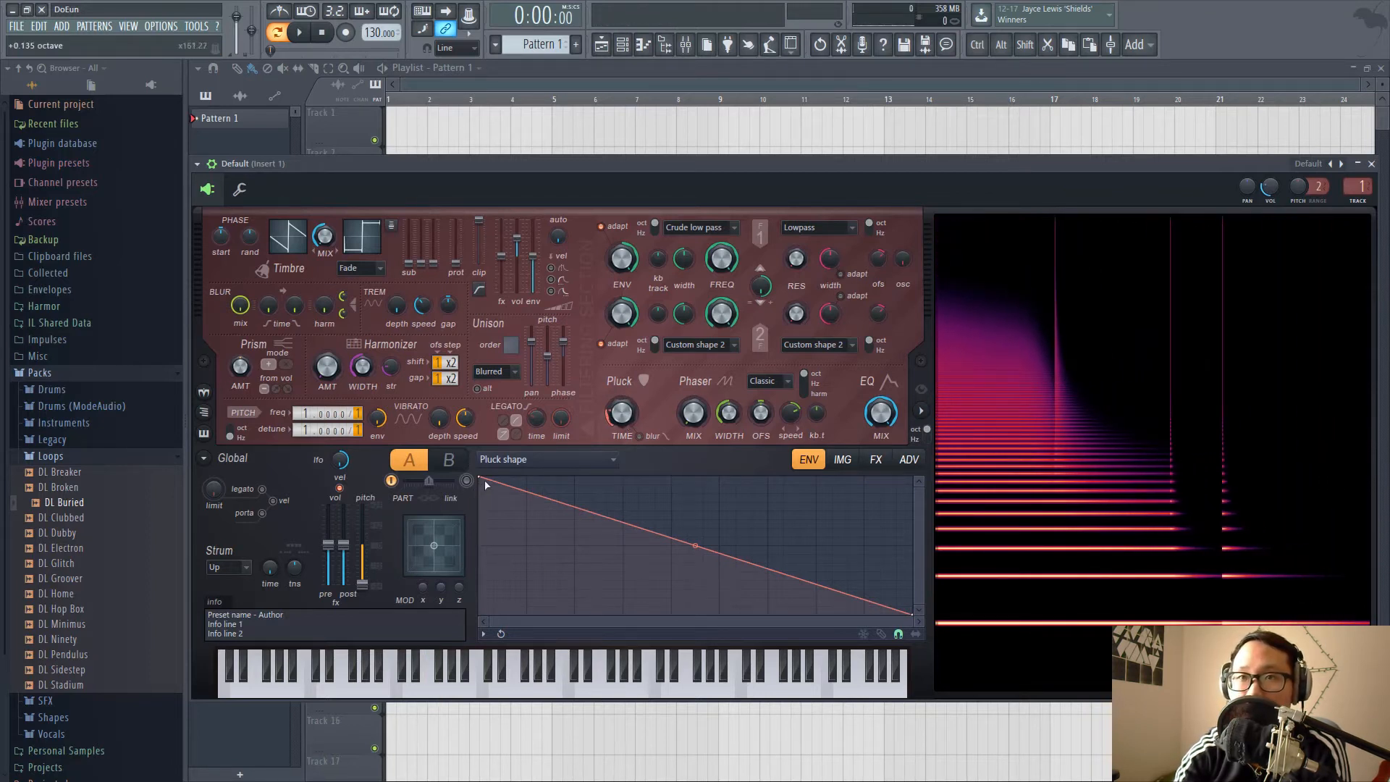
drag(479, 479, 478, 615)
drag(913, 616, 913, 478)
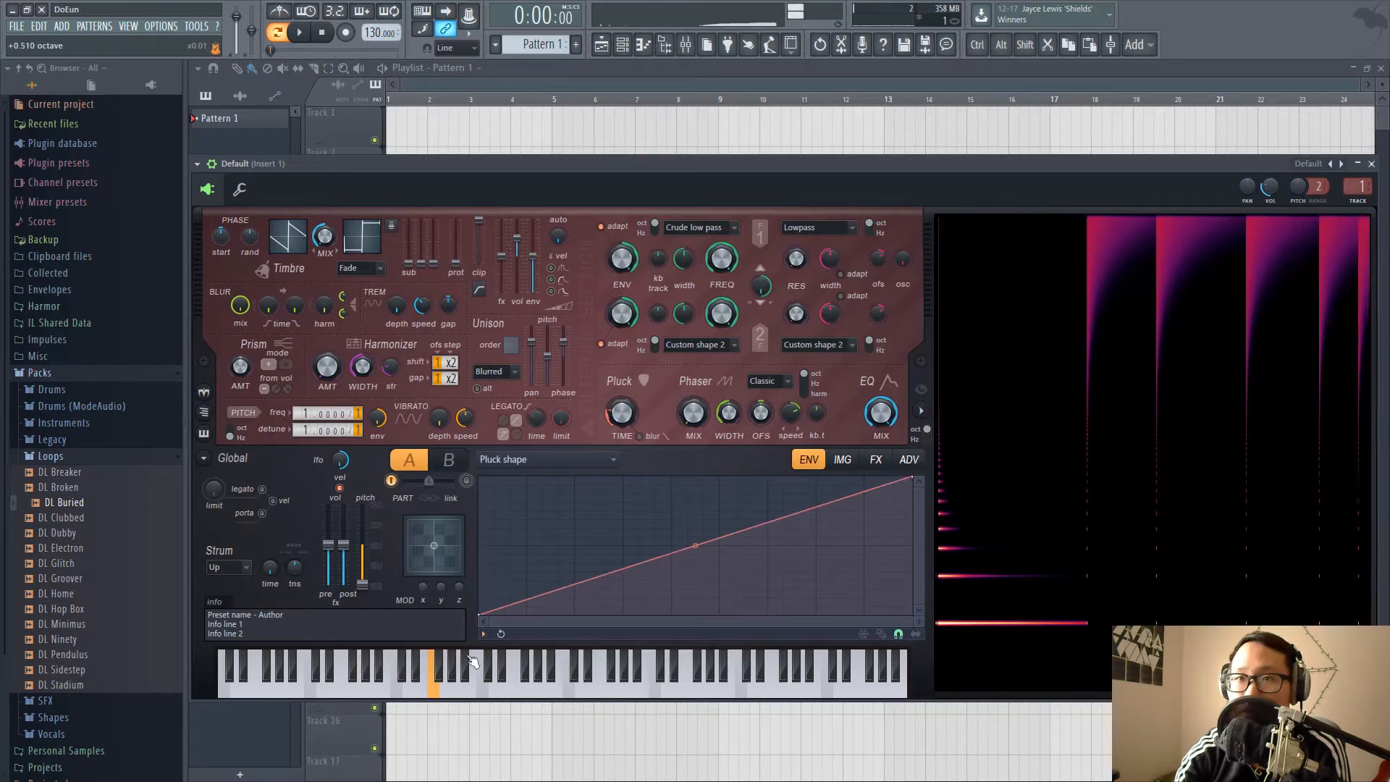
Step: Add points to the pluck shape to form a series of abrupt drops followed by rising sections
right_click(623, 478)
right_click(639, 614)
right_click(801, 487)
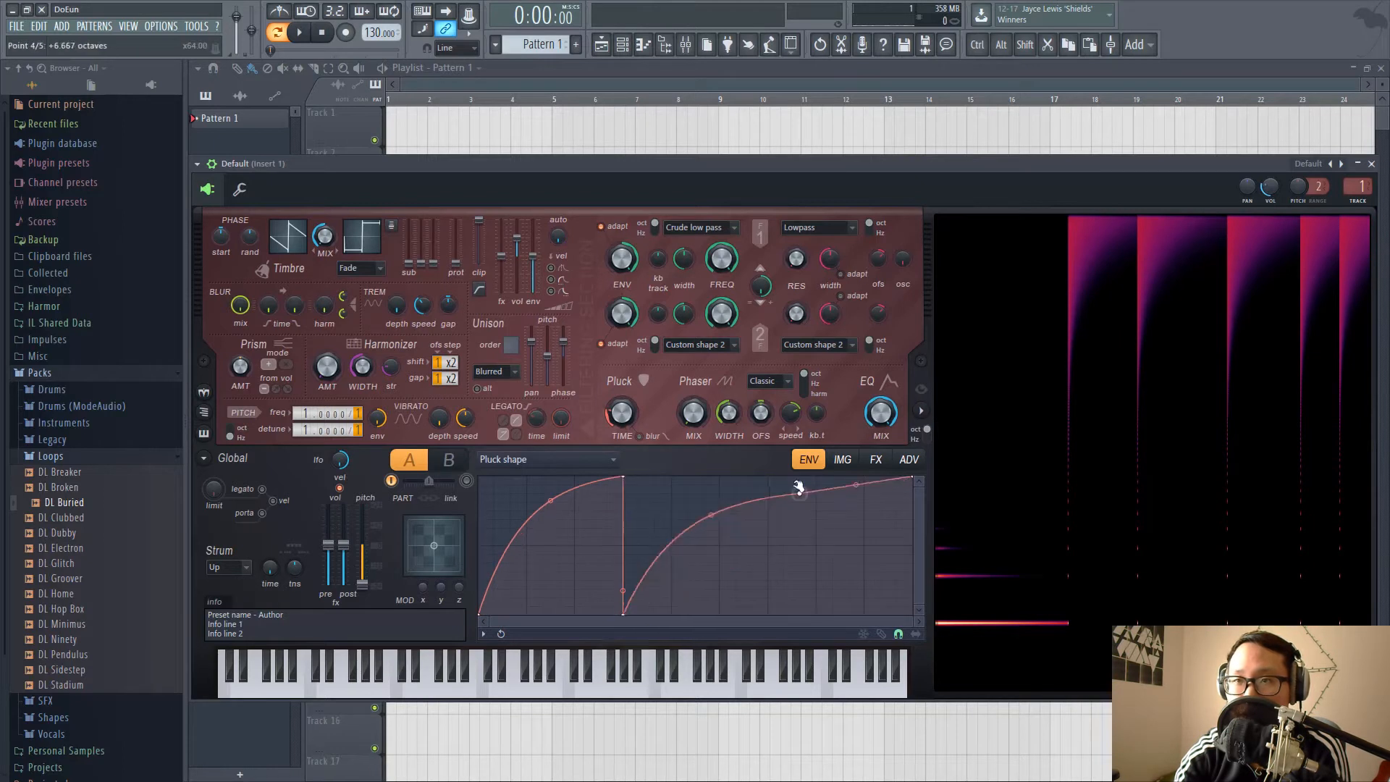
right_click(521, 507)
right_click(769, 601)
drag(764, 656, 723, 677)
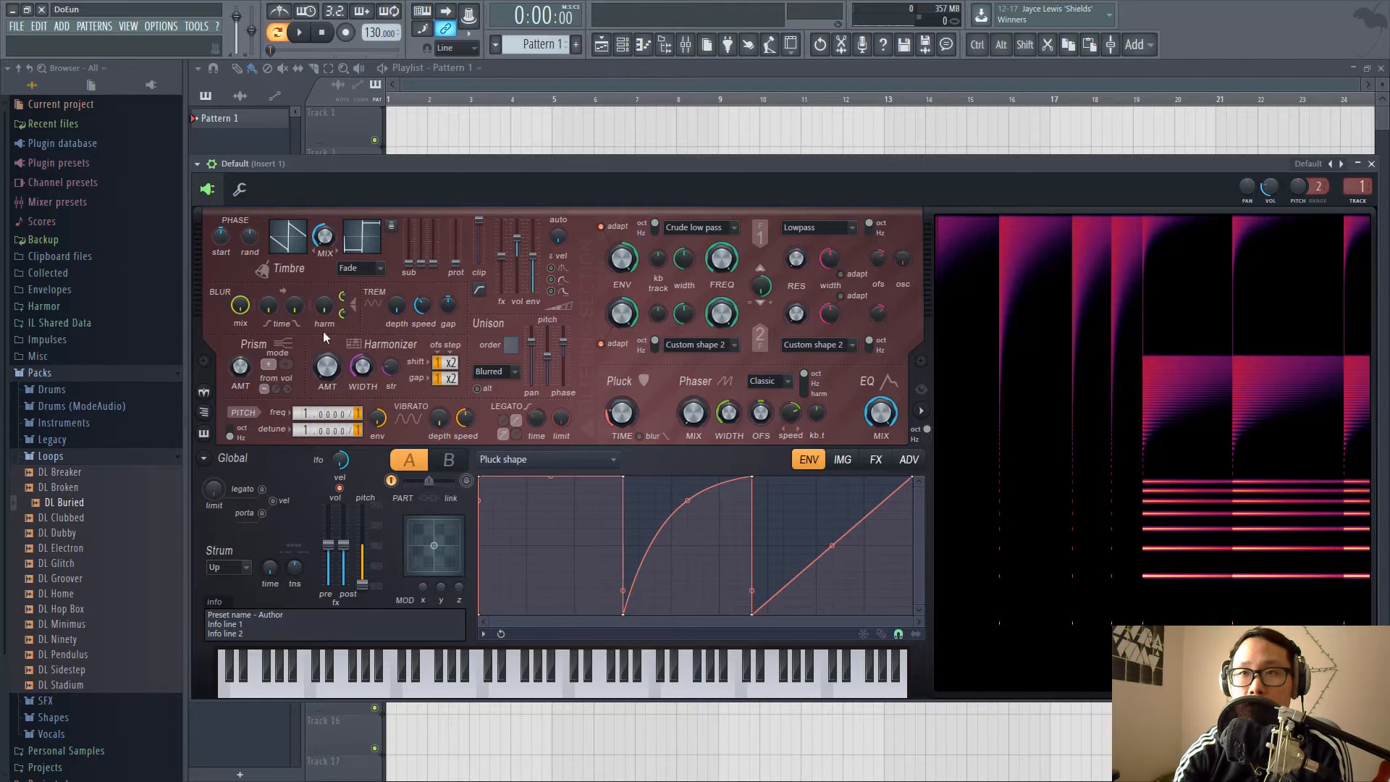
Step: Restore the pluck shape to its default straight falling line
click(484, 637)
click(498, 629)
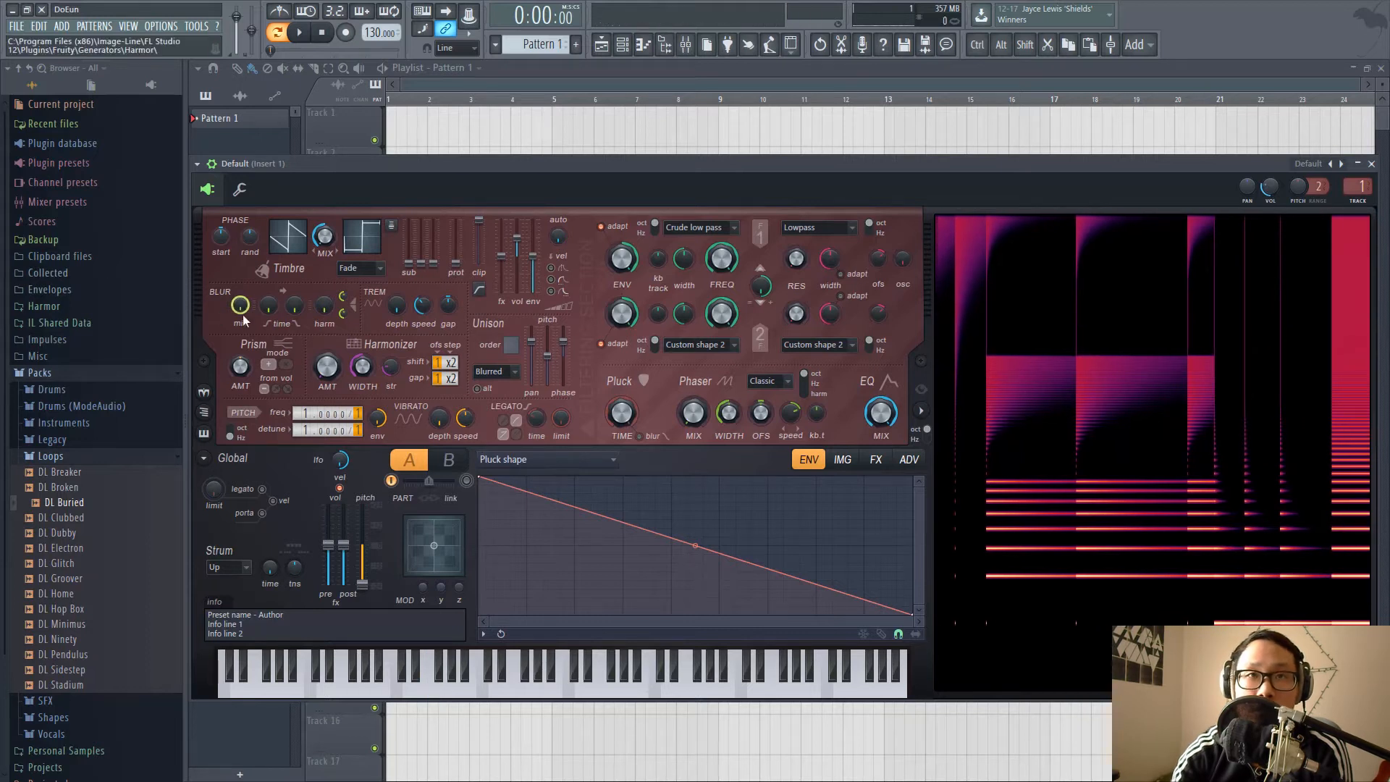
Step: Check the blur mix and view the image synthesis settings before returning to the pluck shape envelope
drag(243, 319, 243, 312)
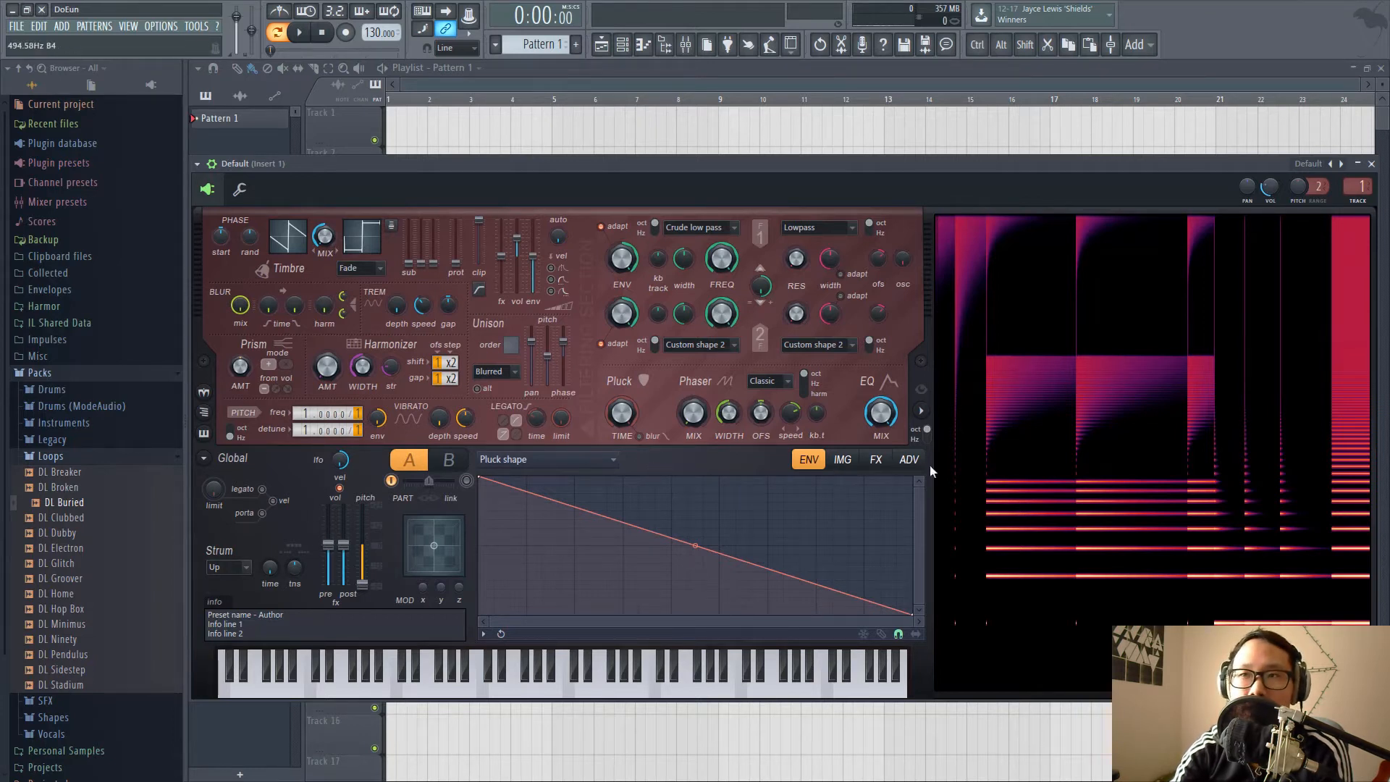
click(842, 459)
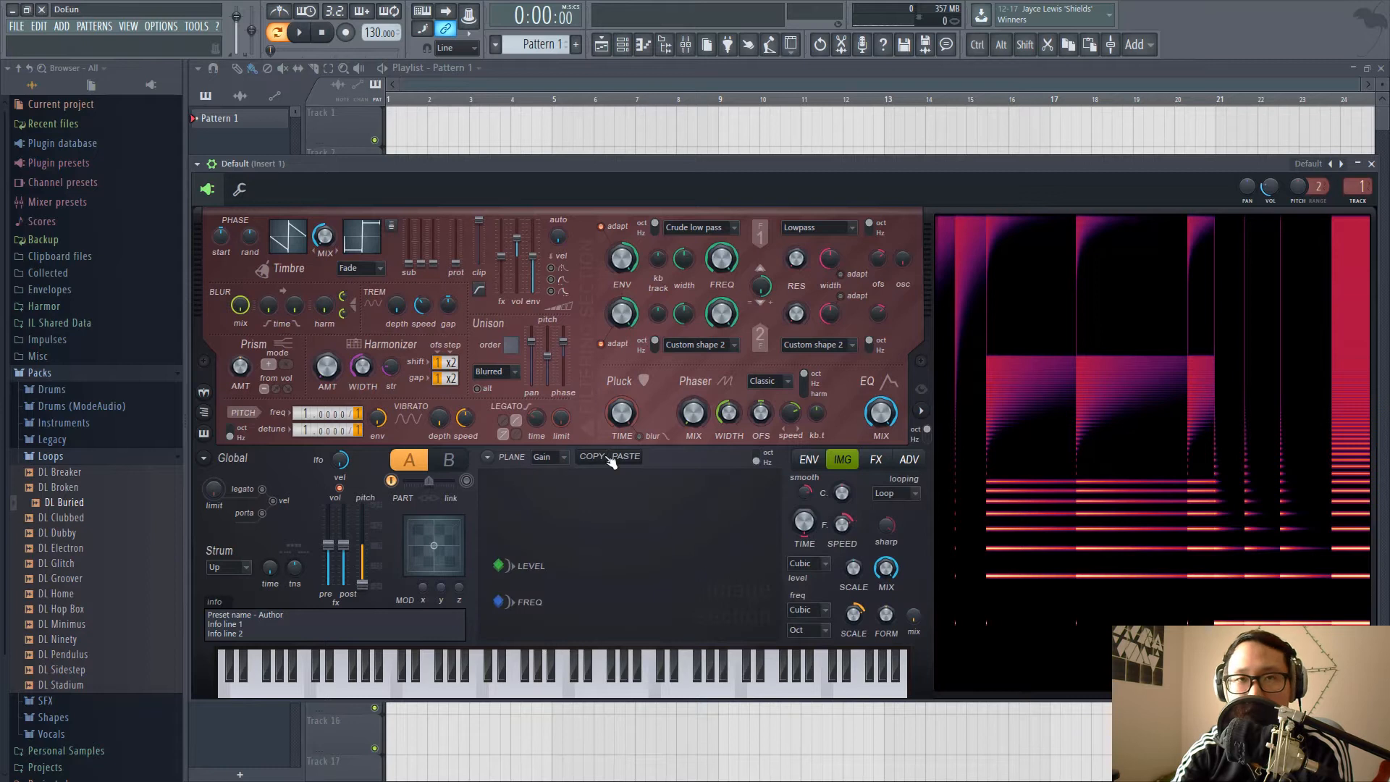
click(808, 460)
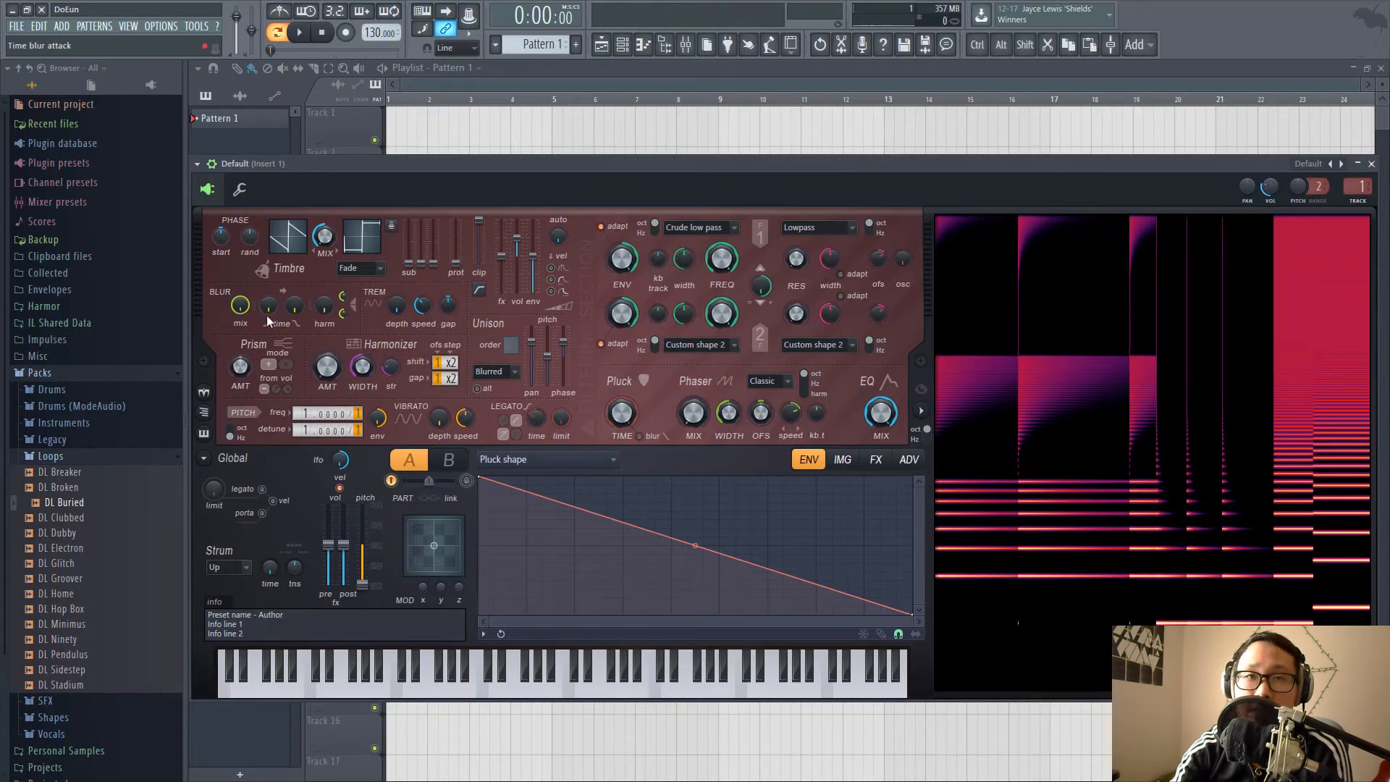
Step: Try the time blur attack and the time blur decay separately at high settings, returning each to its minimum
drag(268, 321, 268, 279)
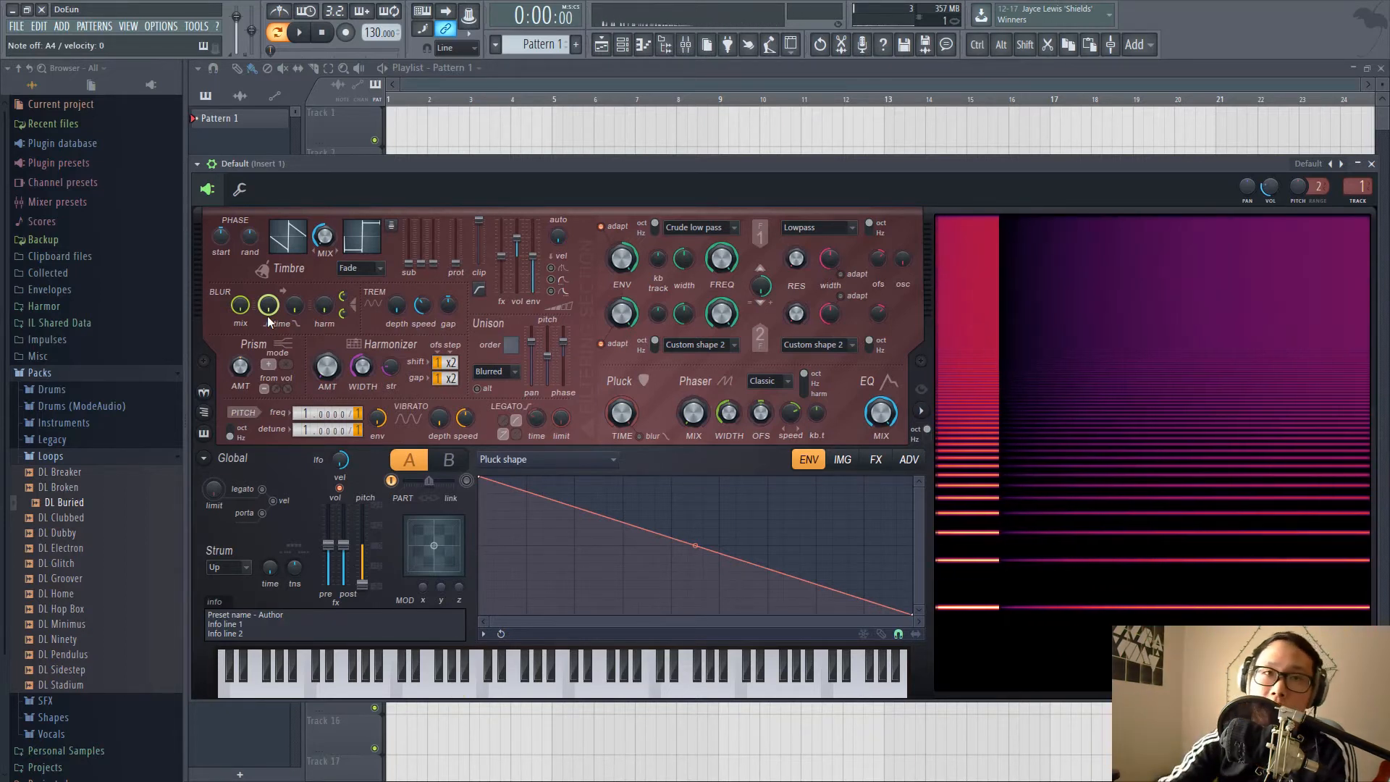
drag(267, 317, 288, 275)
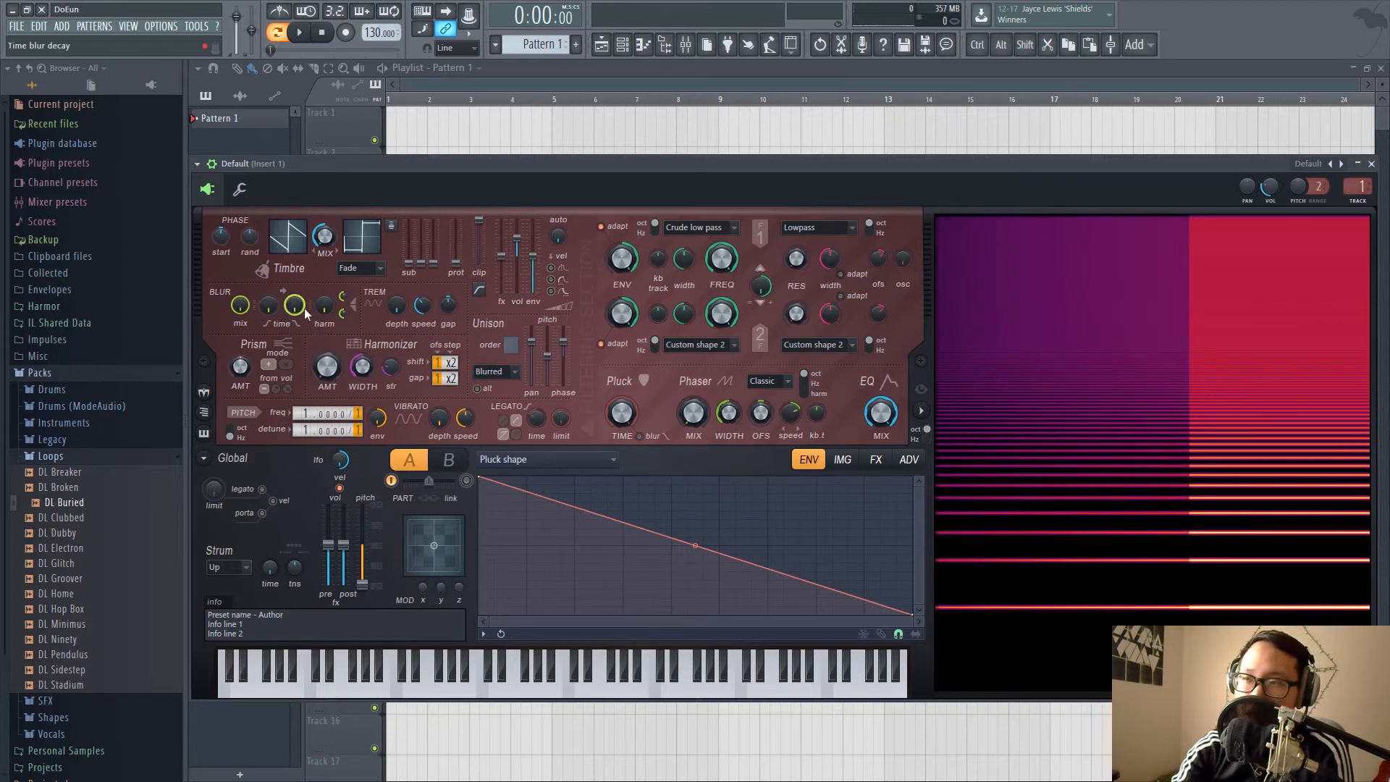
drag(301, 312, 301, 351)
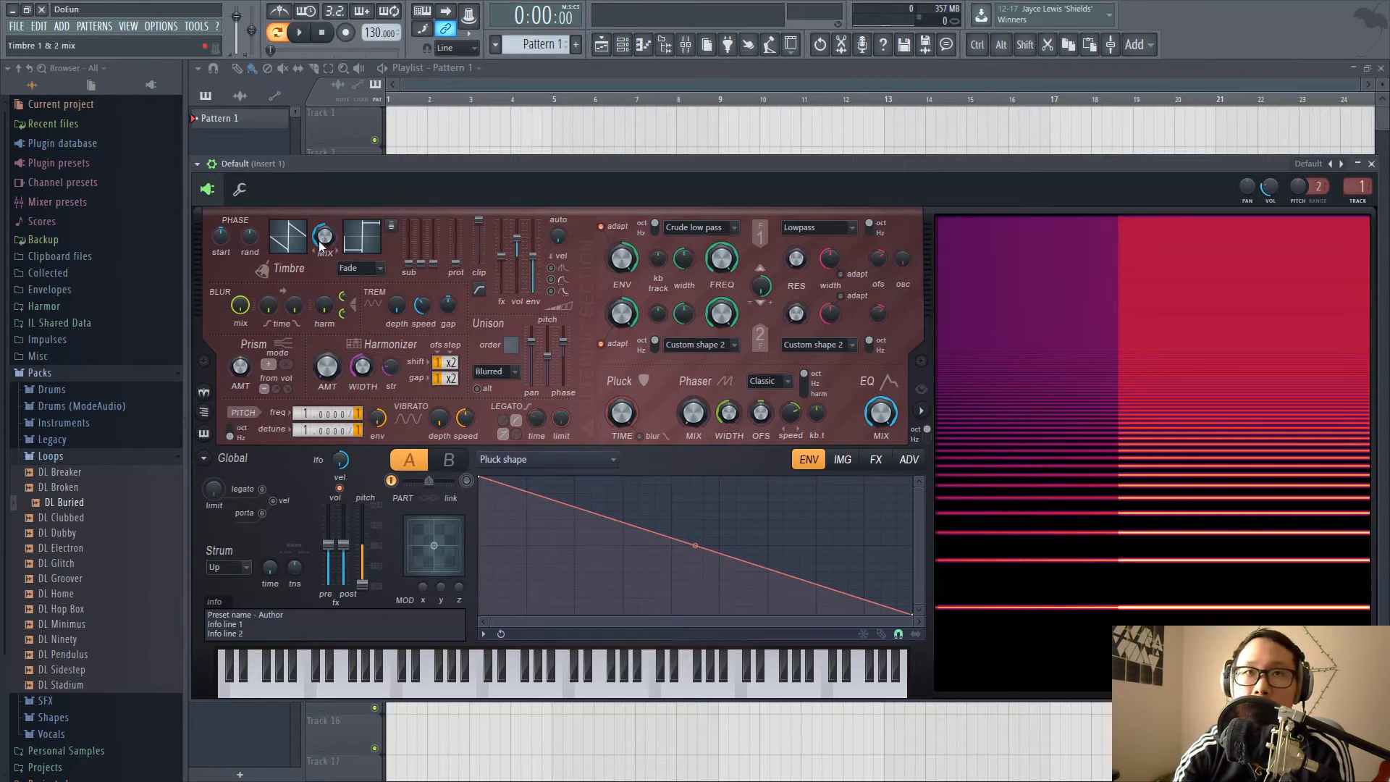
Step: Browse the HQ folder of the Shapes pack and preview the HQ_Saw and HQ_SmoothInvSaw samples
click(87, 457)
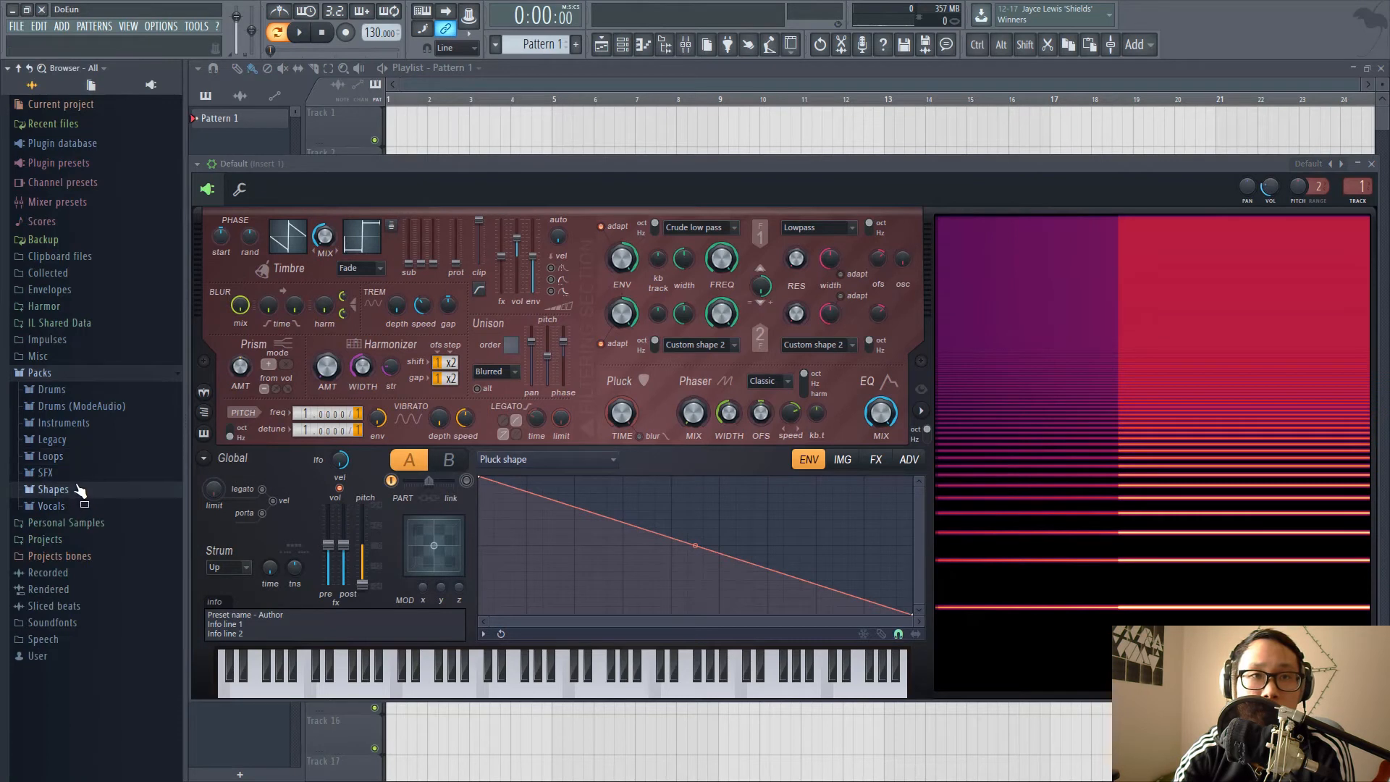
click(79, 491)
click(83, 510)
click(101, 553)
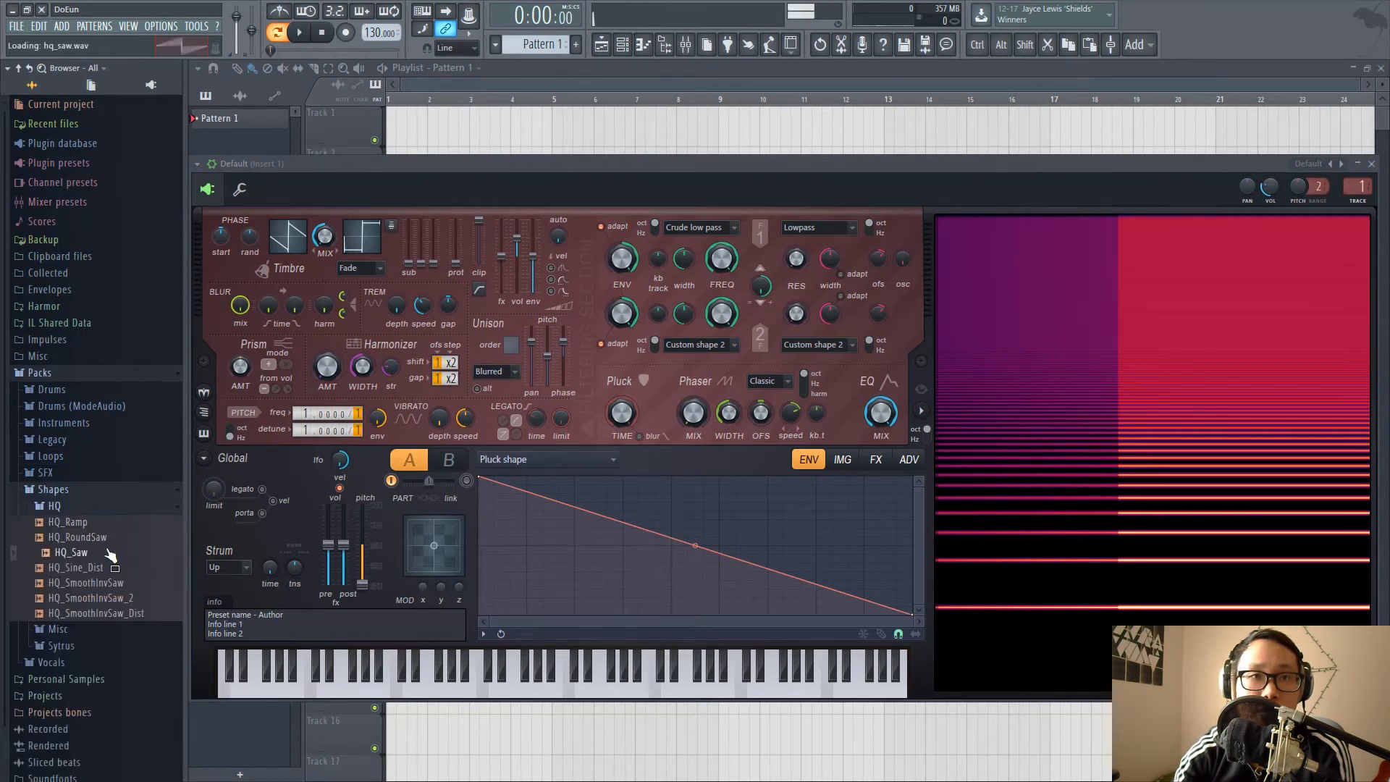
click(107, 585)
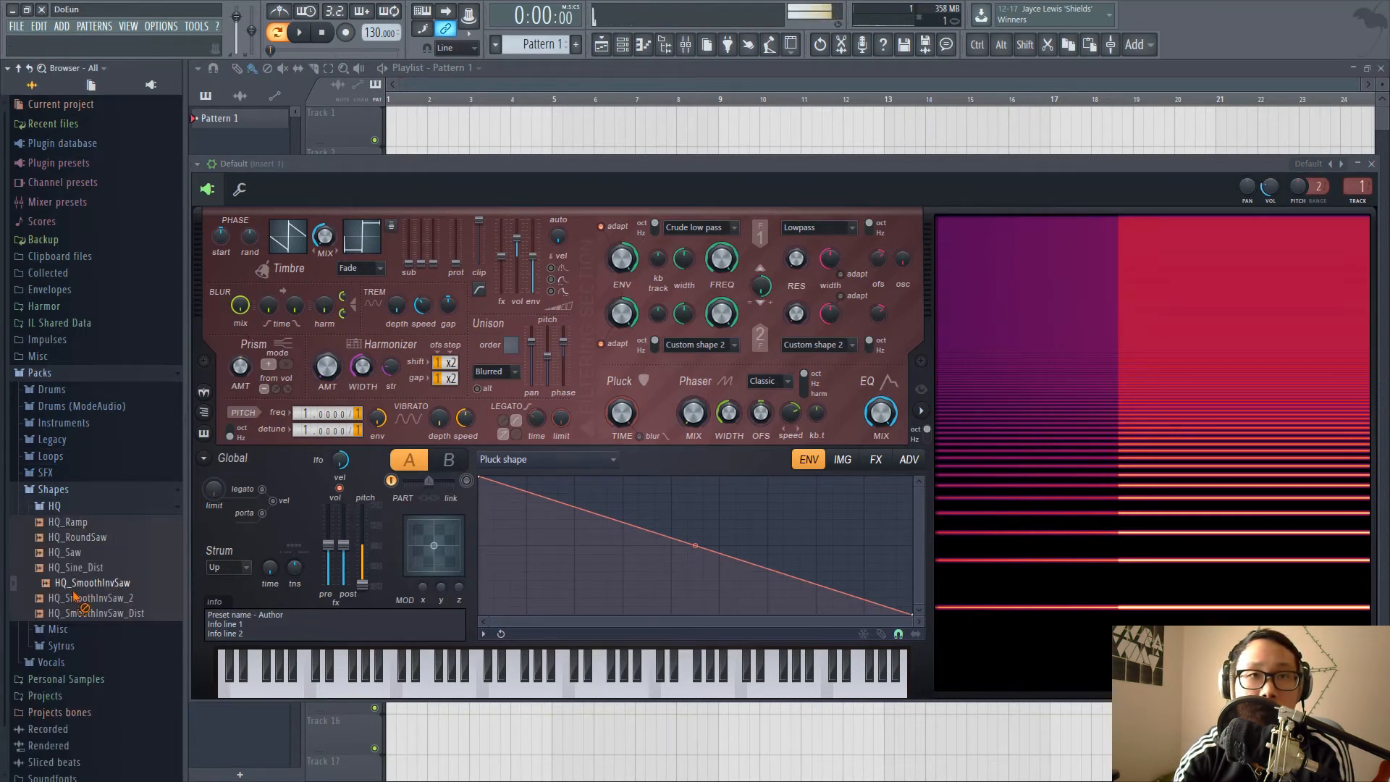
click(65, 507)
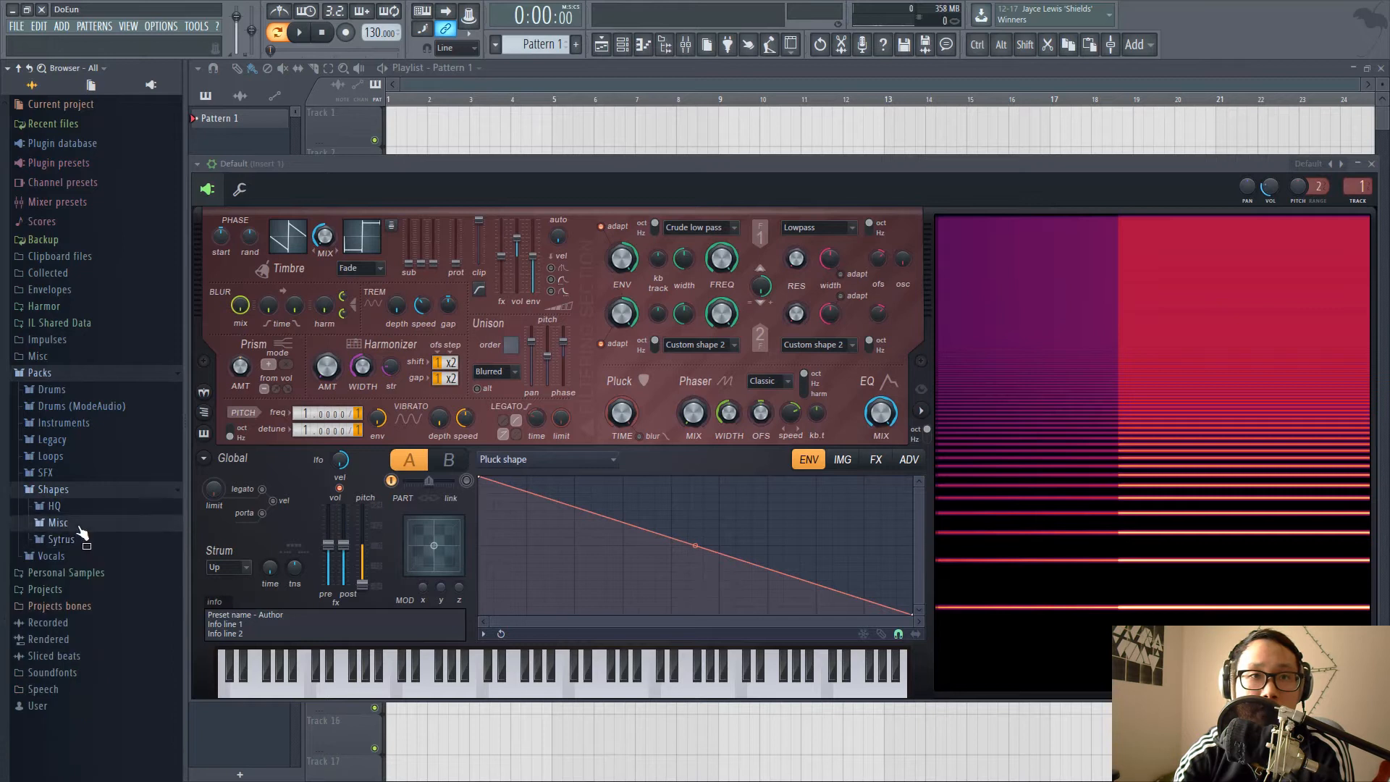
Step: Load the SHP_Additive_2 sample from the Misc folder of the Shapes pack as the first timbre's waveform
click(63, 523)
drag(81, 554, 295, 237)
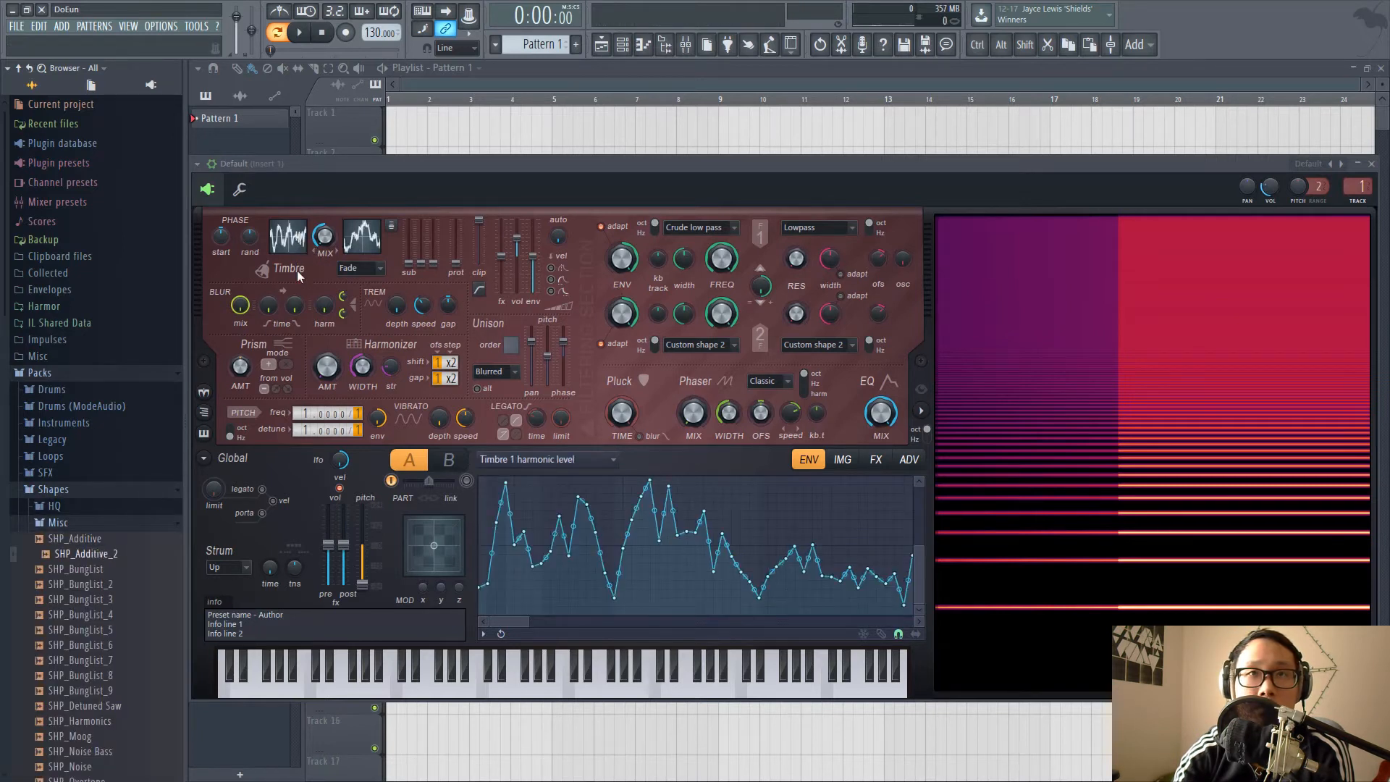
Step: Try the time blur decay at raised settings while sweeping the timbre mix, returning the decay to its minimum
drag(294, 307, 294, 239)
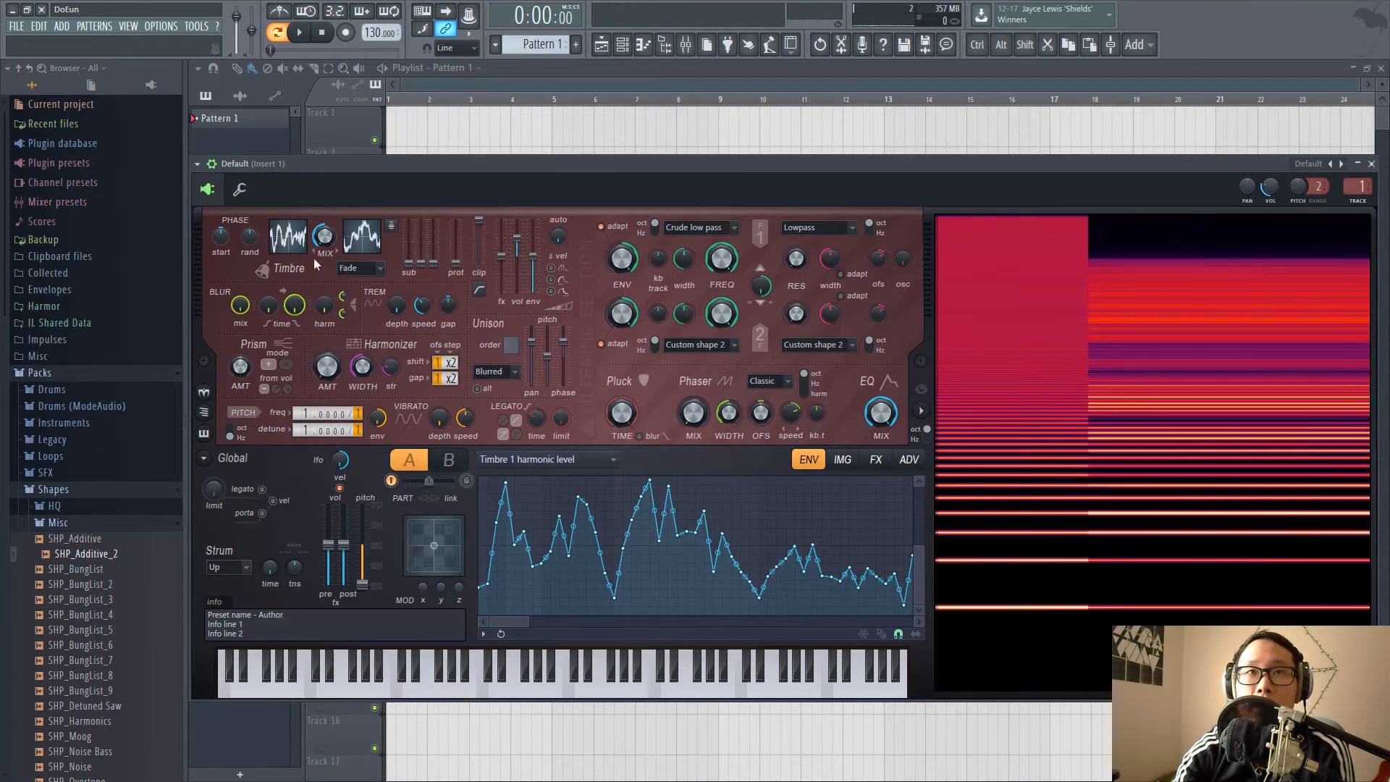
drag(321, 245, 319, 288)
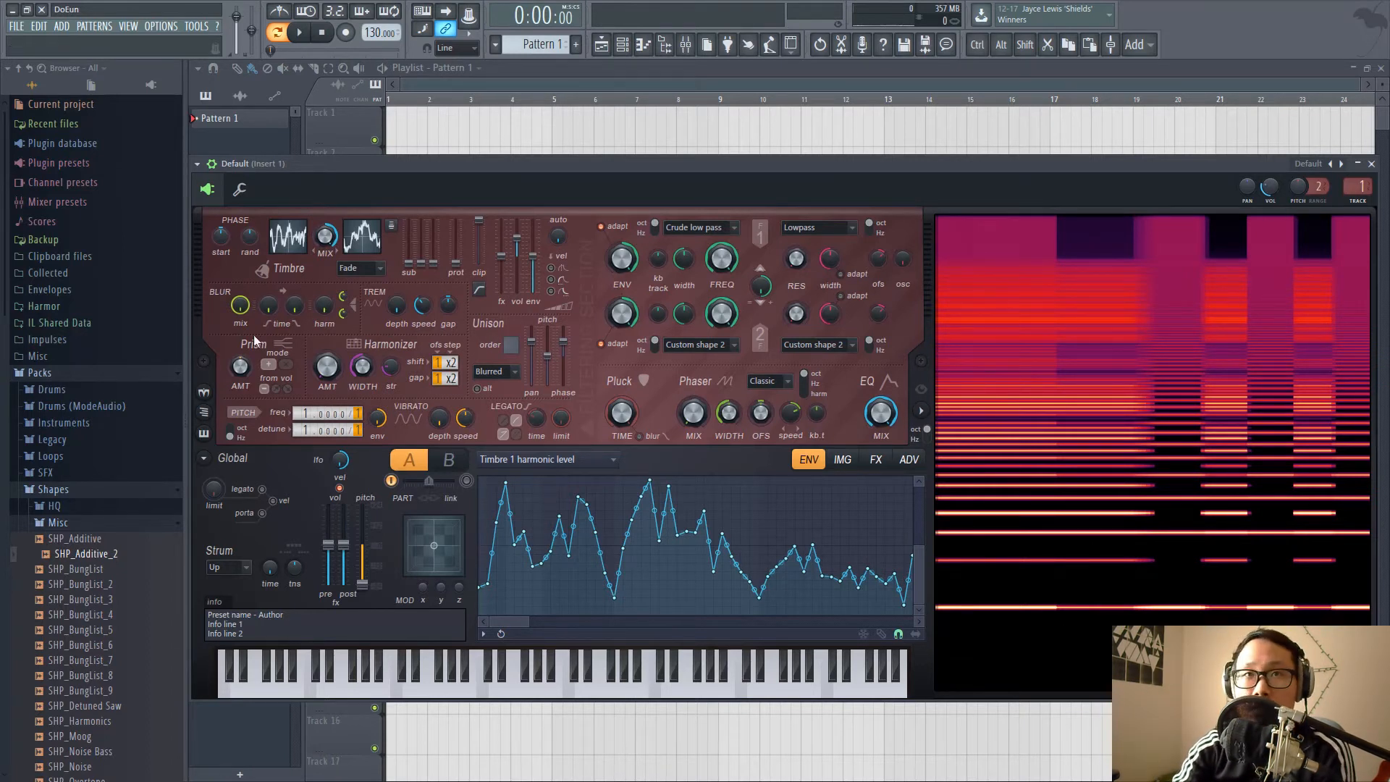
drag(294, 305, 315, 217)
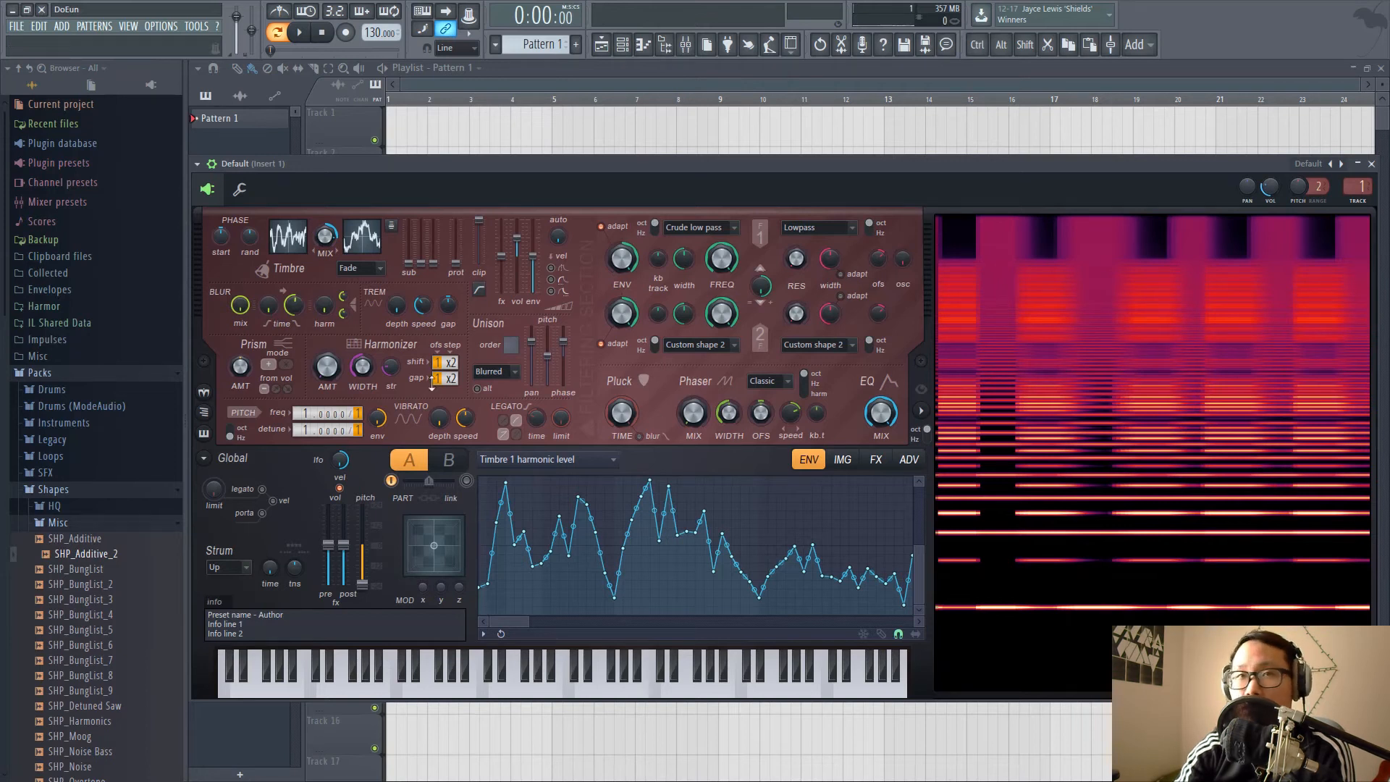
drag(291, 318, 291, 297)
drag(325, 235, 325, 250)
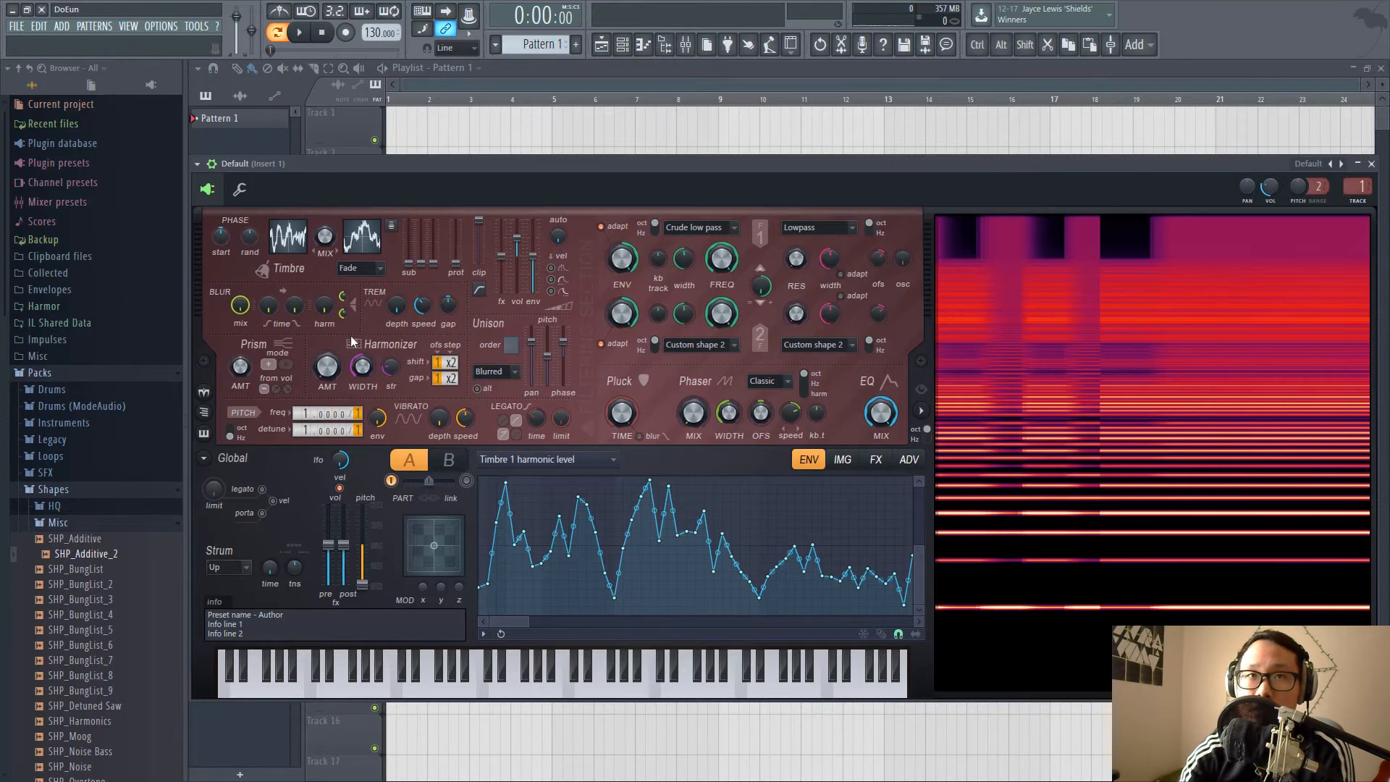
Step: Raise the harmonic blur to a high amount and test its top and bottom tension at different settings
drag(320, 310, 320, 247)
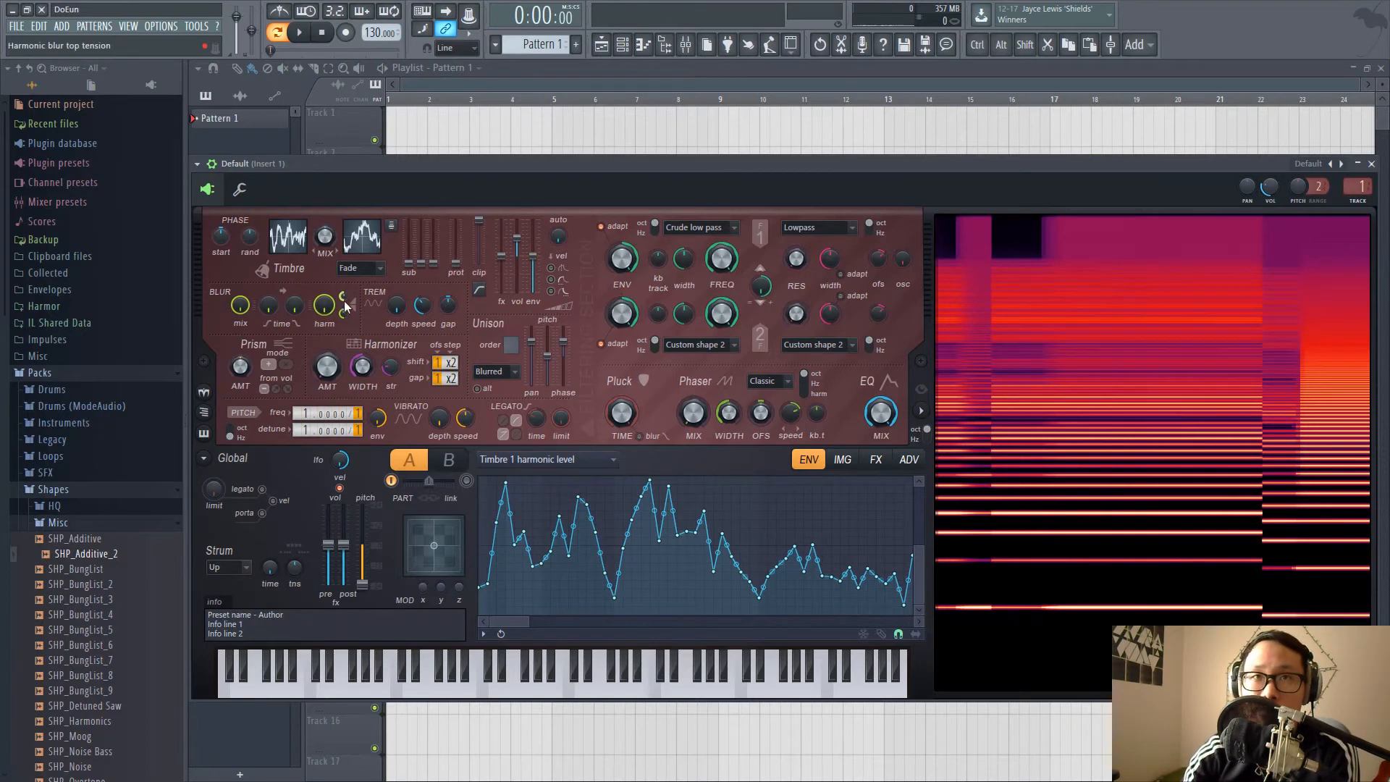
drag(345, 301, 344, 340)
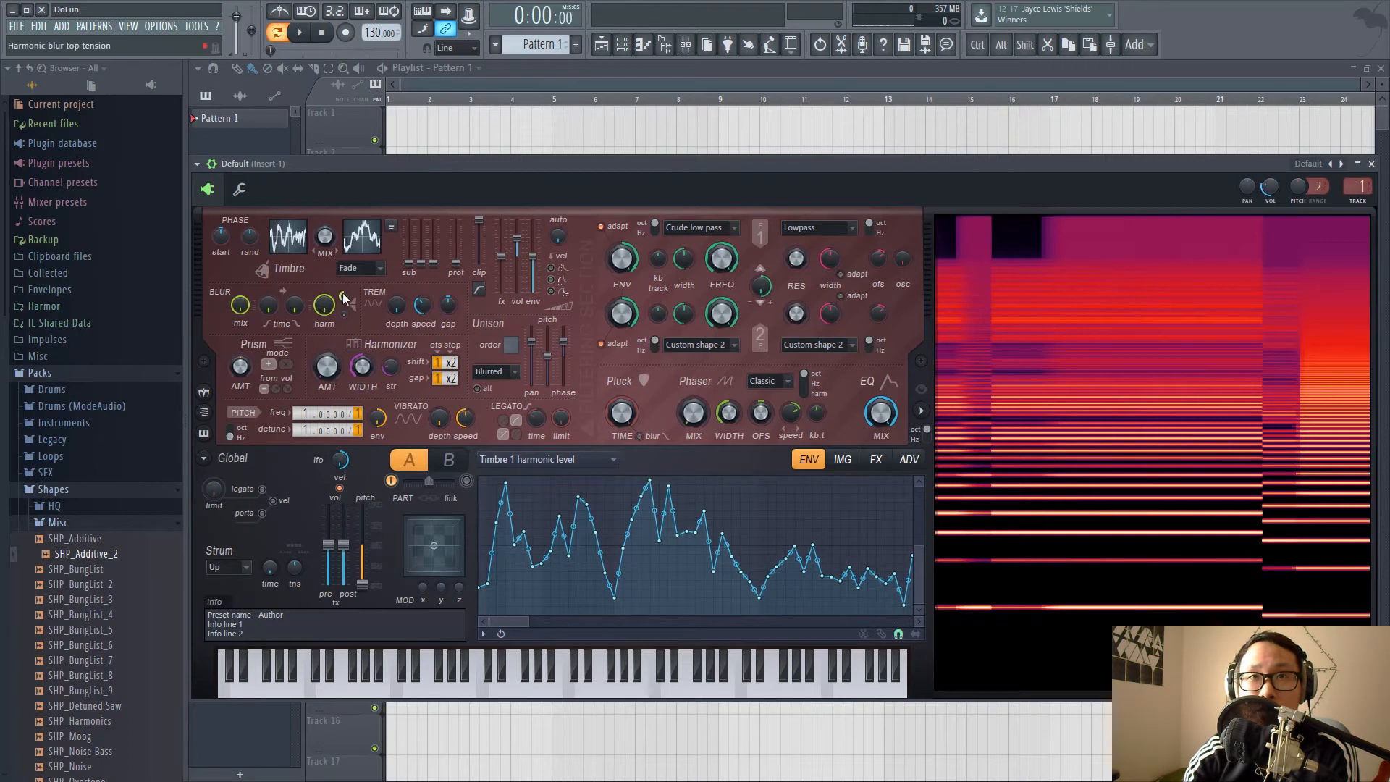
drag(342, 292, 344, 275)
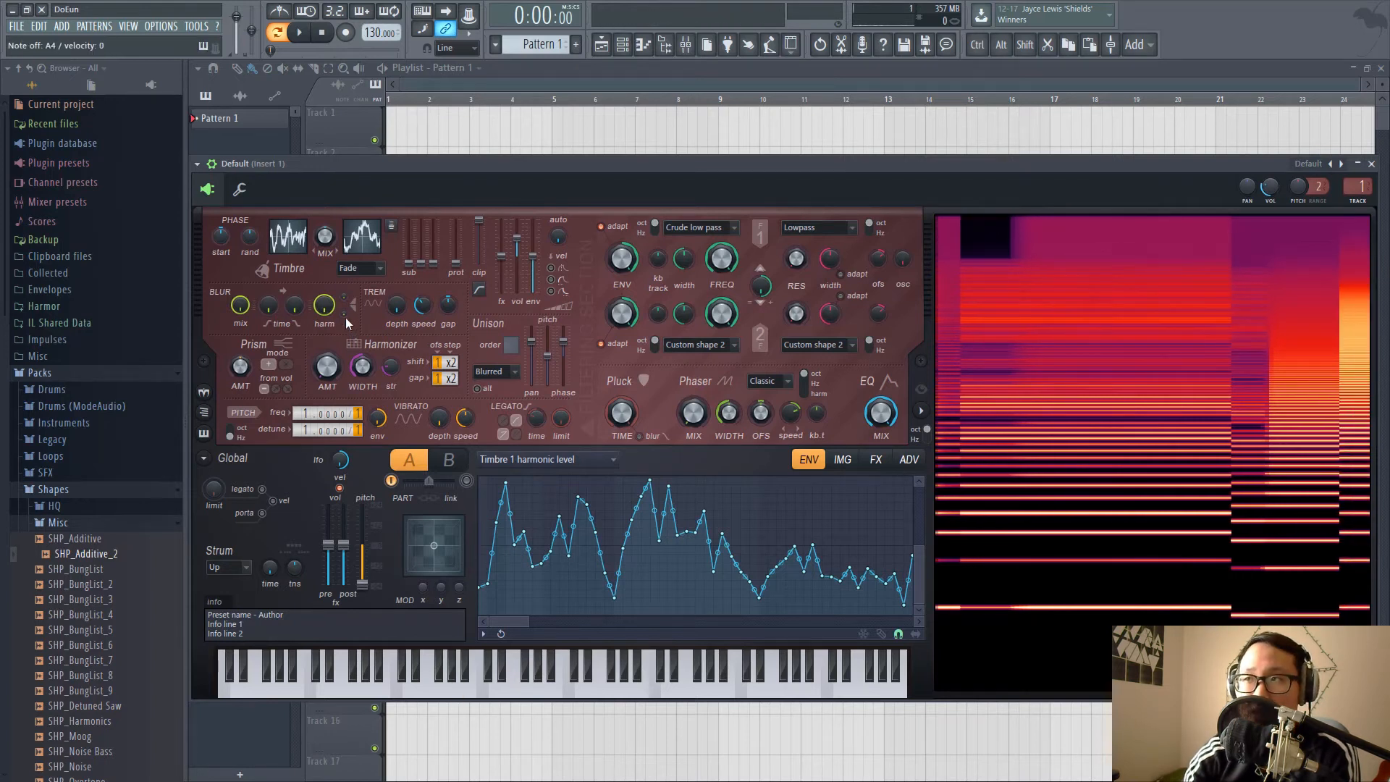
drag(345, 295, 352, 290)
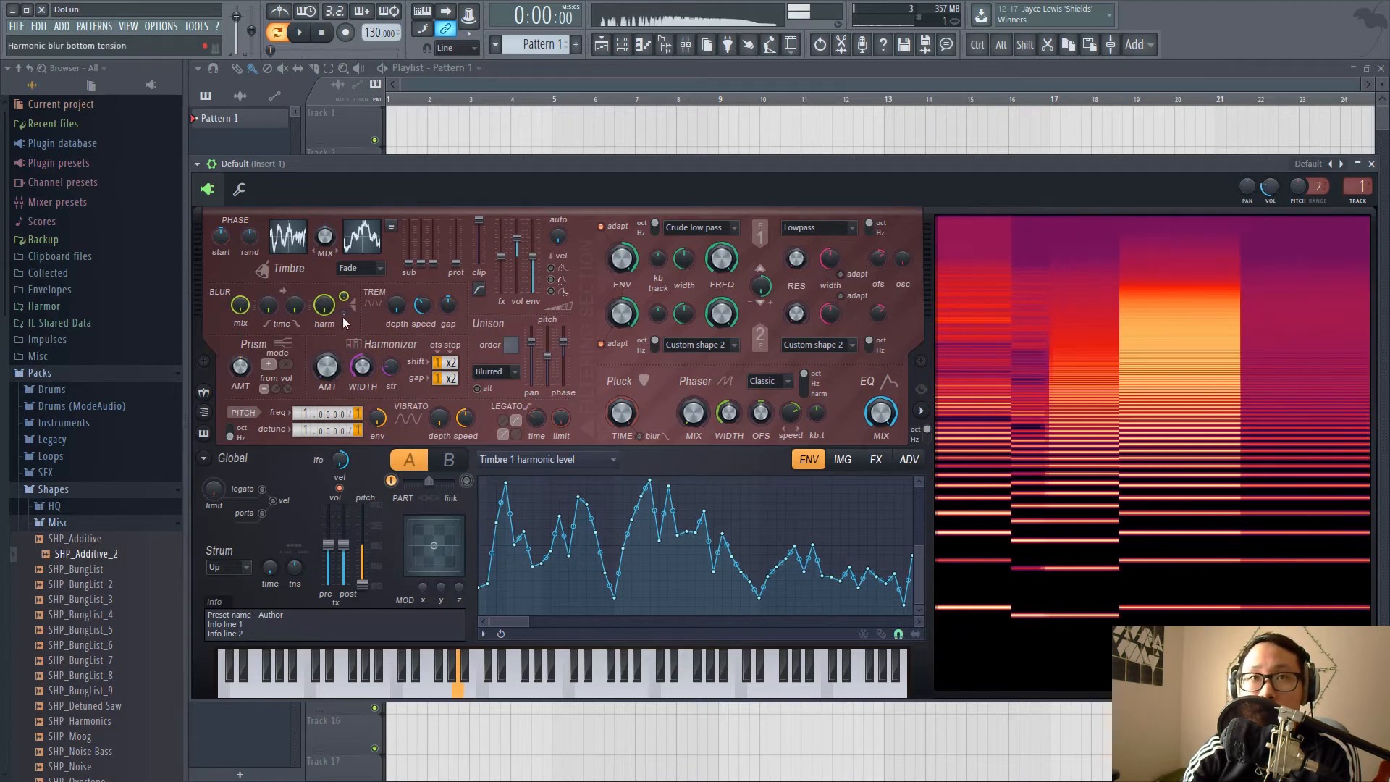
drag(343, 317, 347, 294)
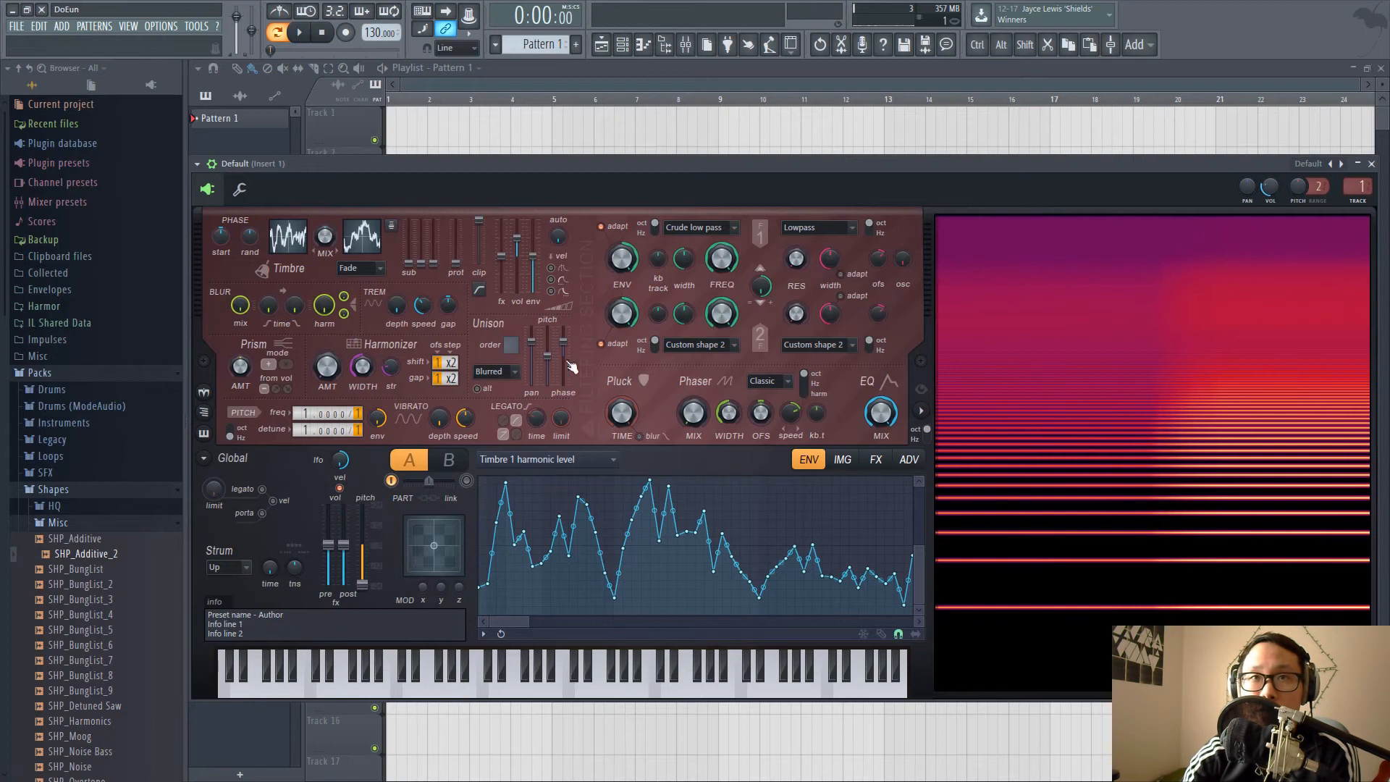
mouse_move(346, 310)
mouse_down()
mouse_move(346, 340)
mouse_move(346, 284)
mouse_up()
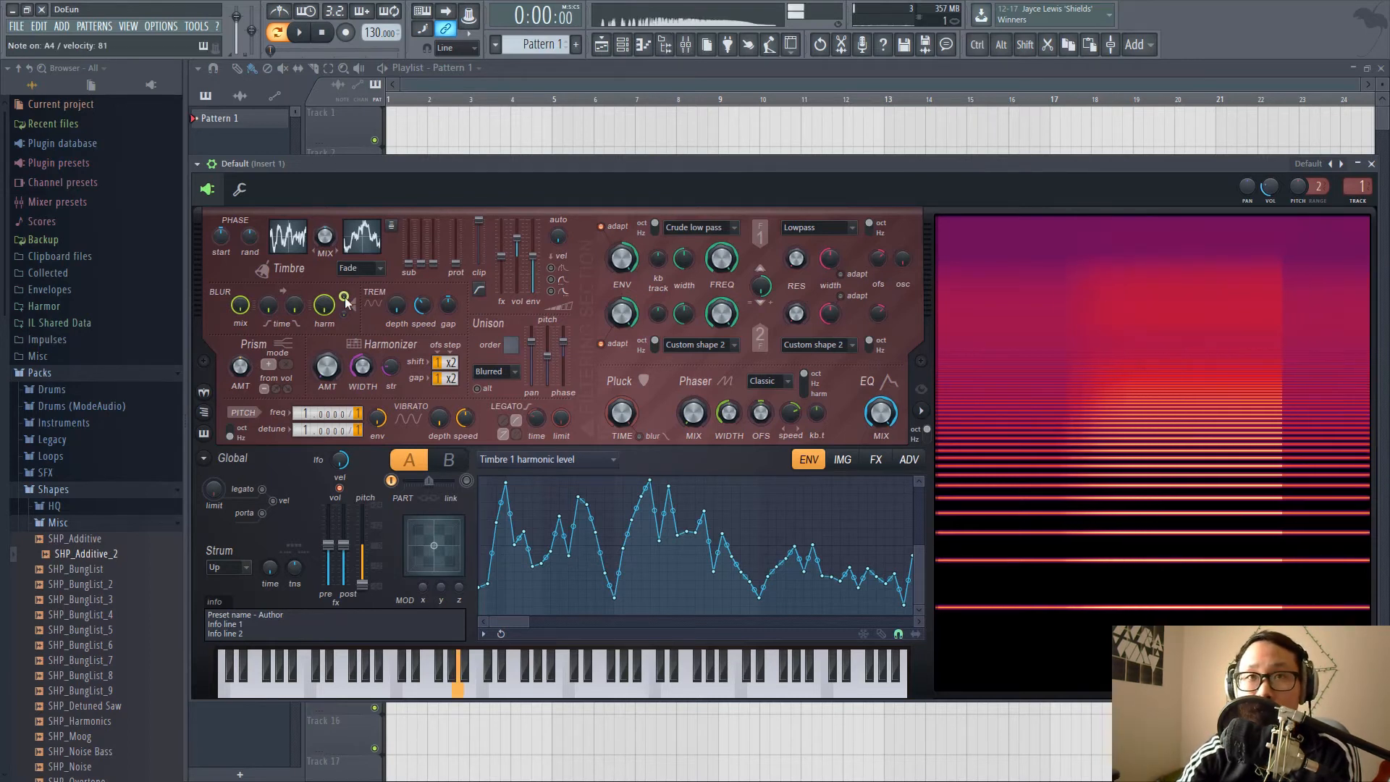
drag(345, 298, 344, 326)
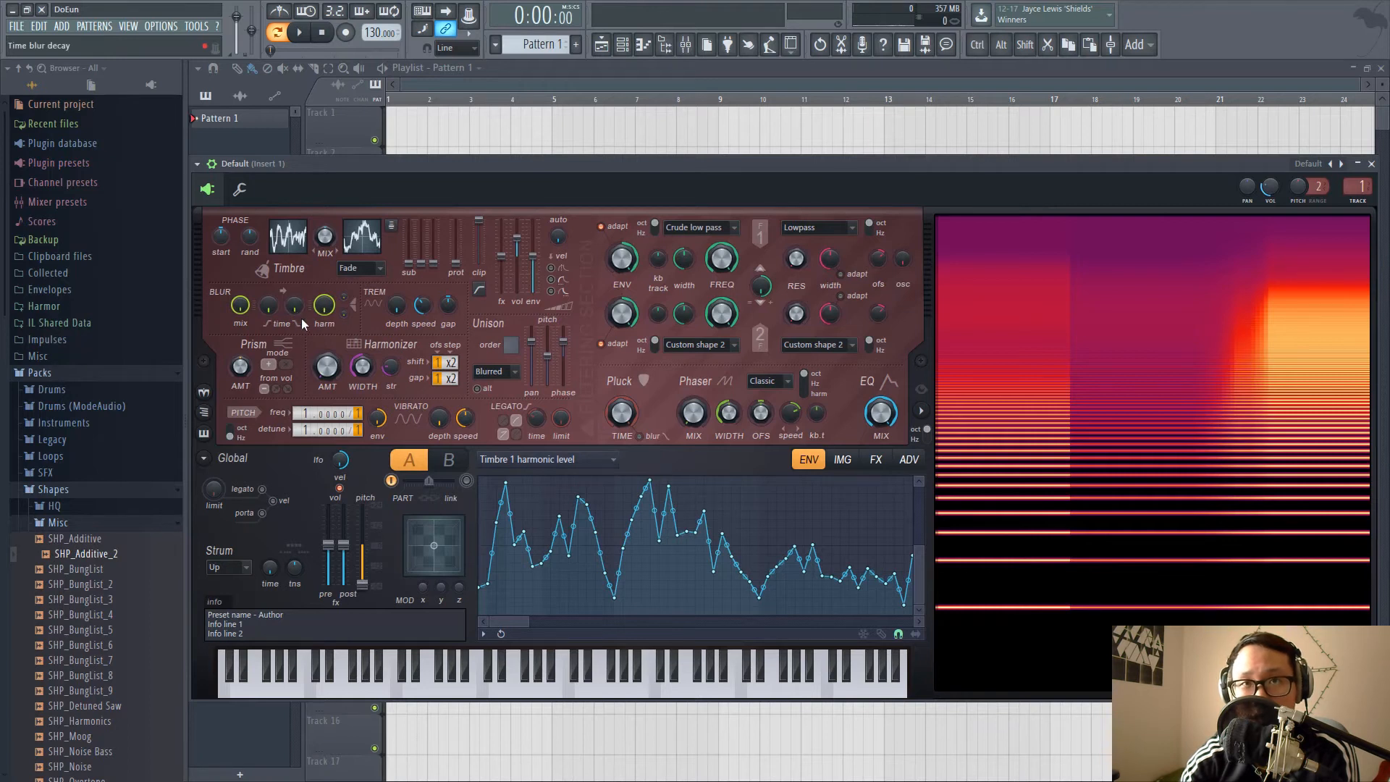
Step: Try the pluck blur option with the pluck decay length at 60%, and switch the option back off
click(652, 437)
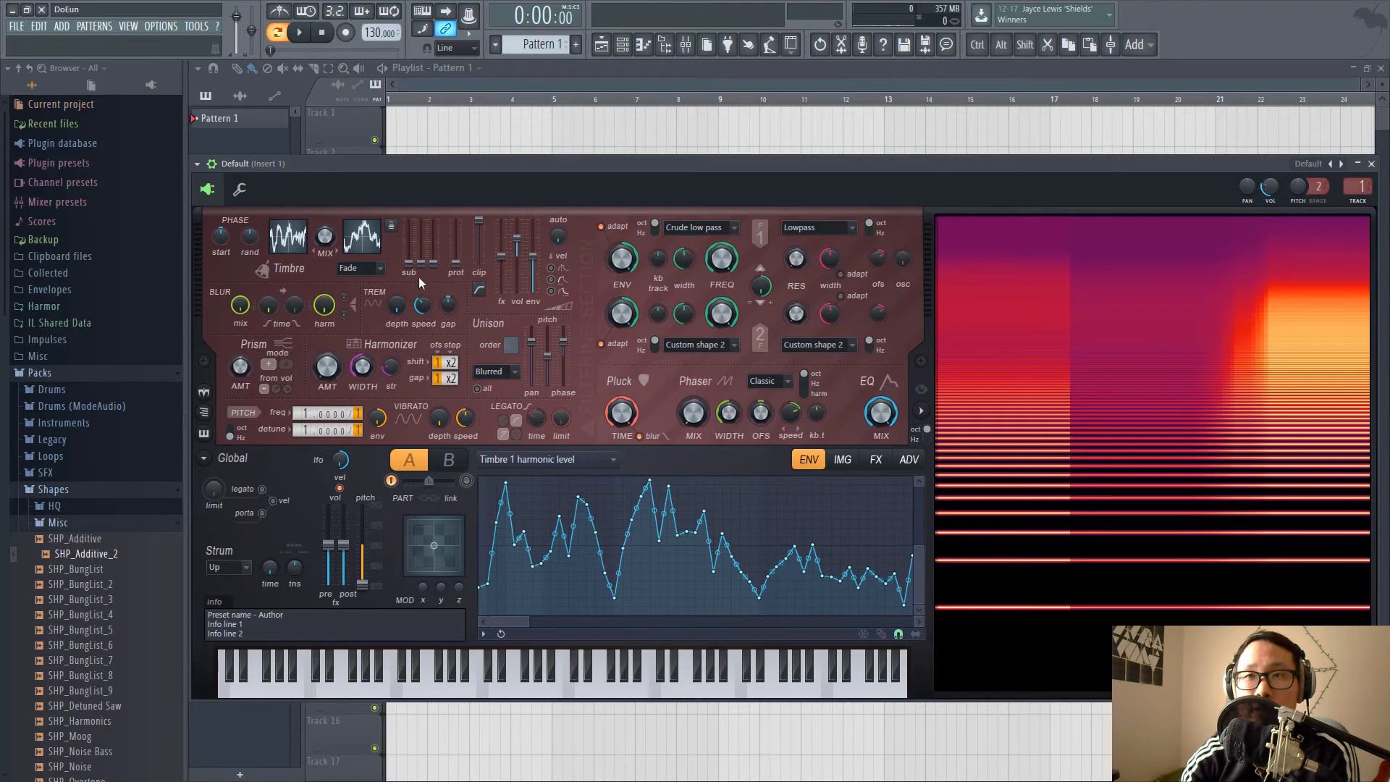
click(646, 437)
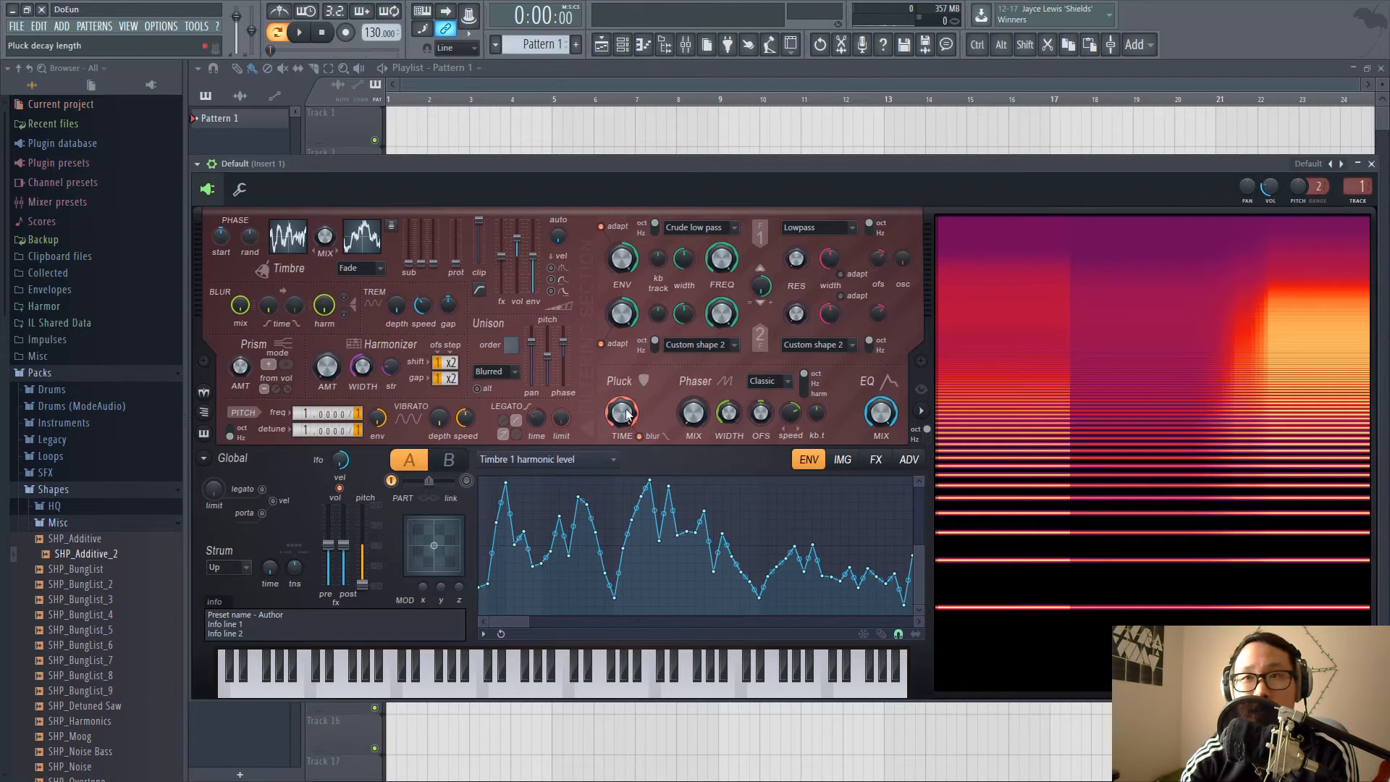
drag(622, 412, 622, 405)
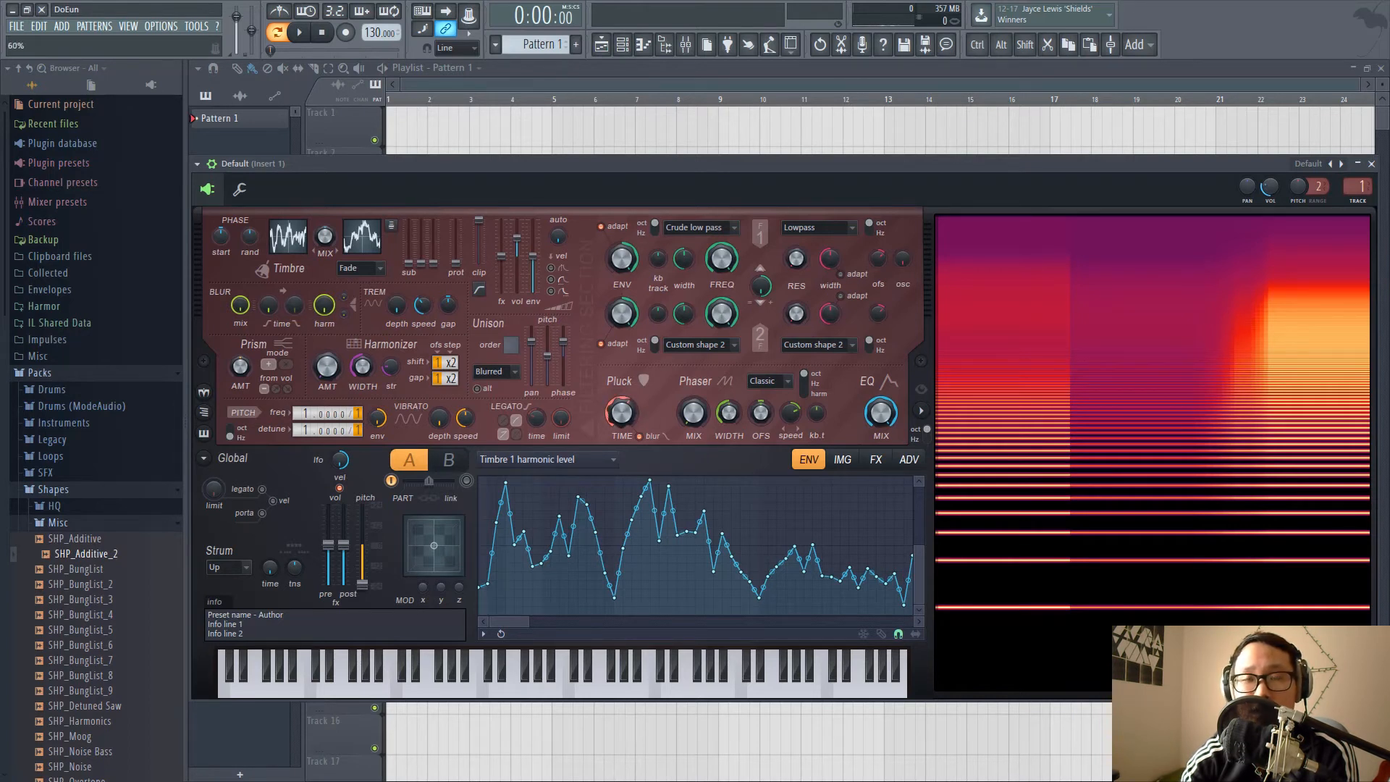
click(648, 438)
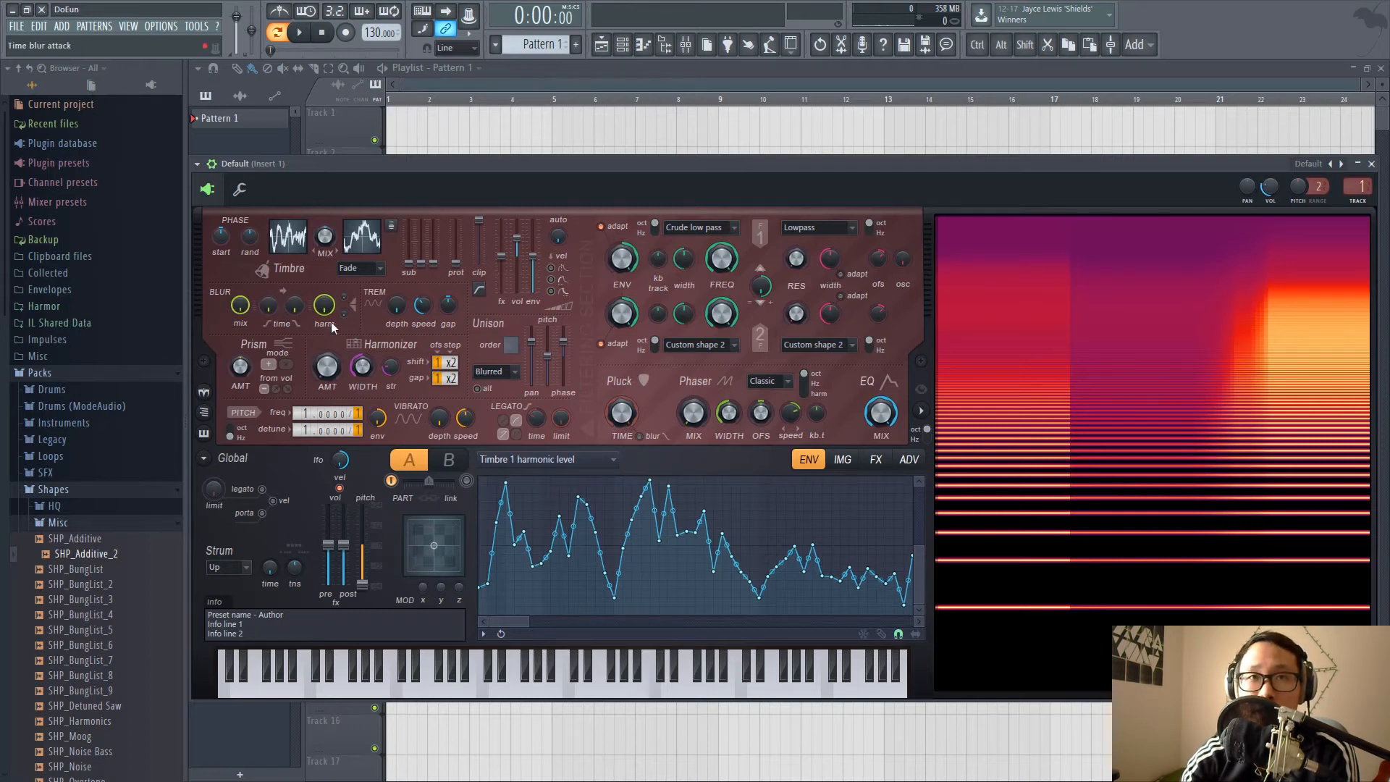
Step: Shape the blur local mask to stay full up to a point at +3 octaves and drop to zero above it
click(543, 459)
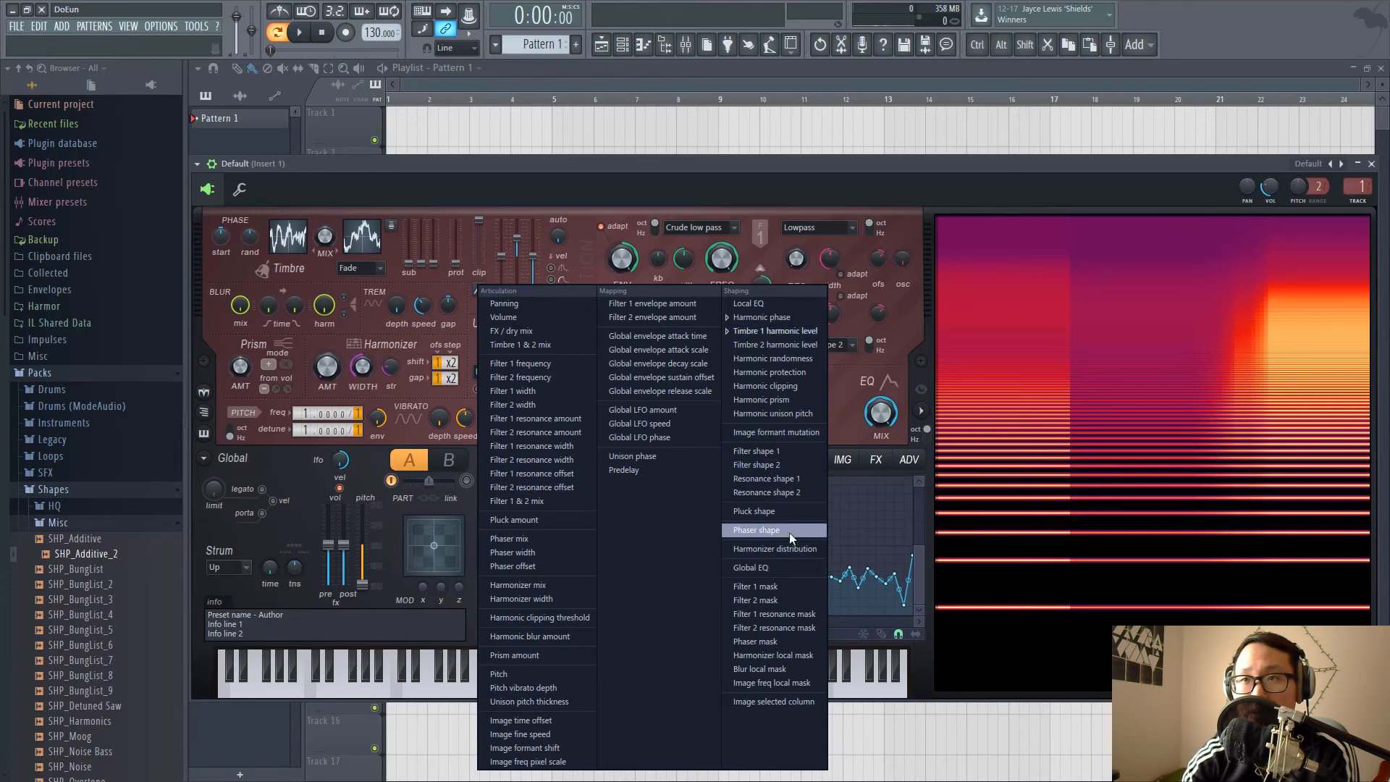
click(787, 667)
right_click(607, 537)
drag(607, 533, 626, 469)
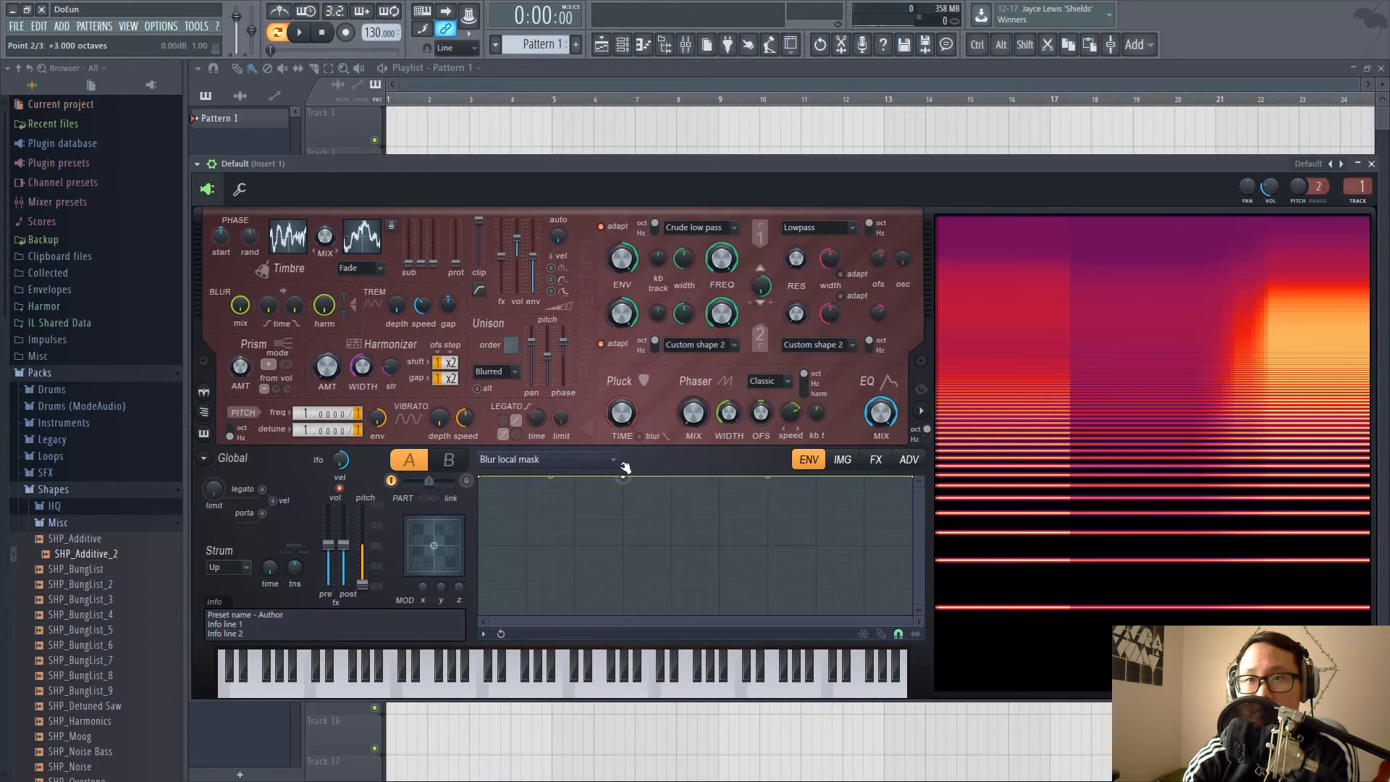
right_click(727, 534)
drag(727, 535, 597, 672)
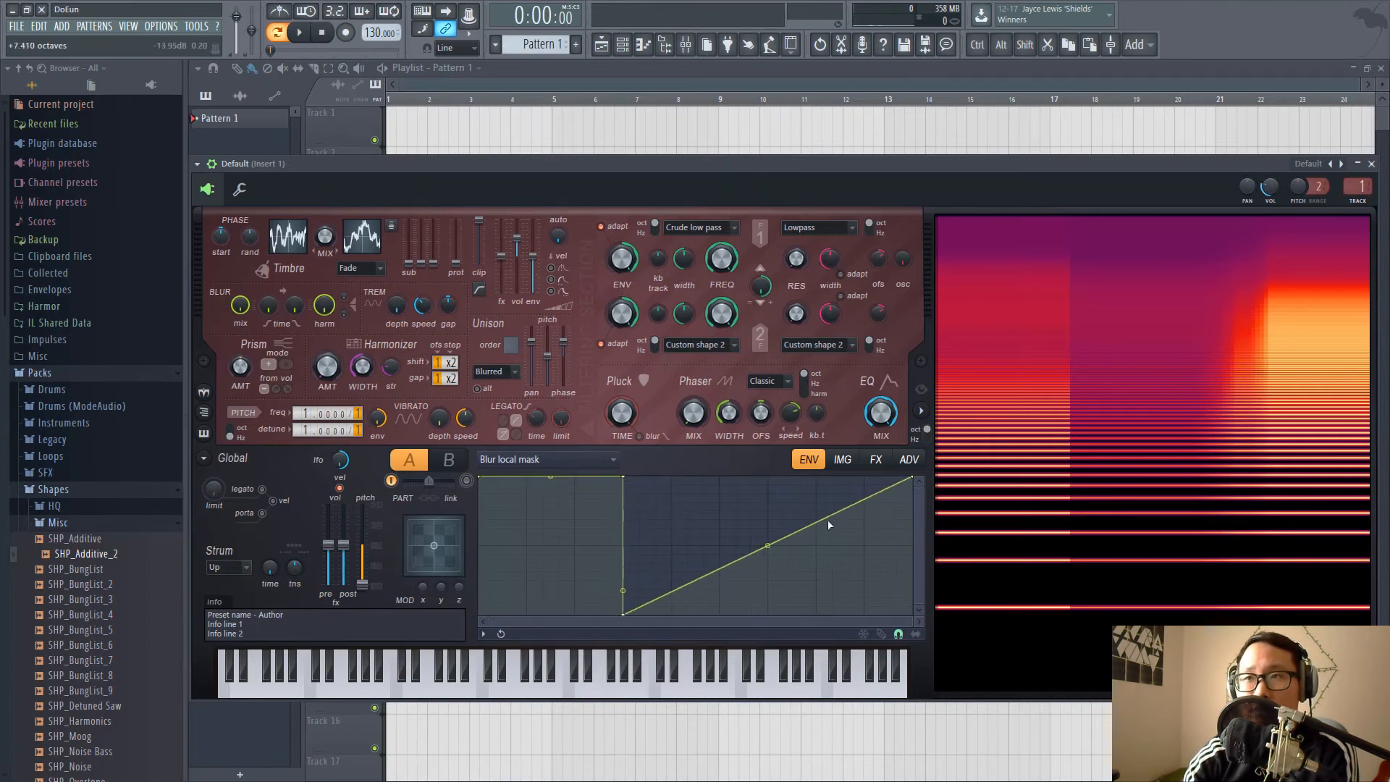
drag(912, 477, 945, 684)
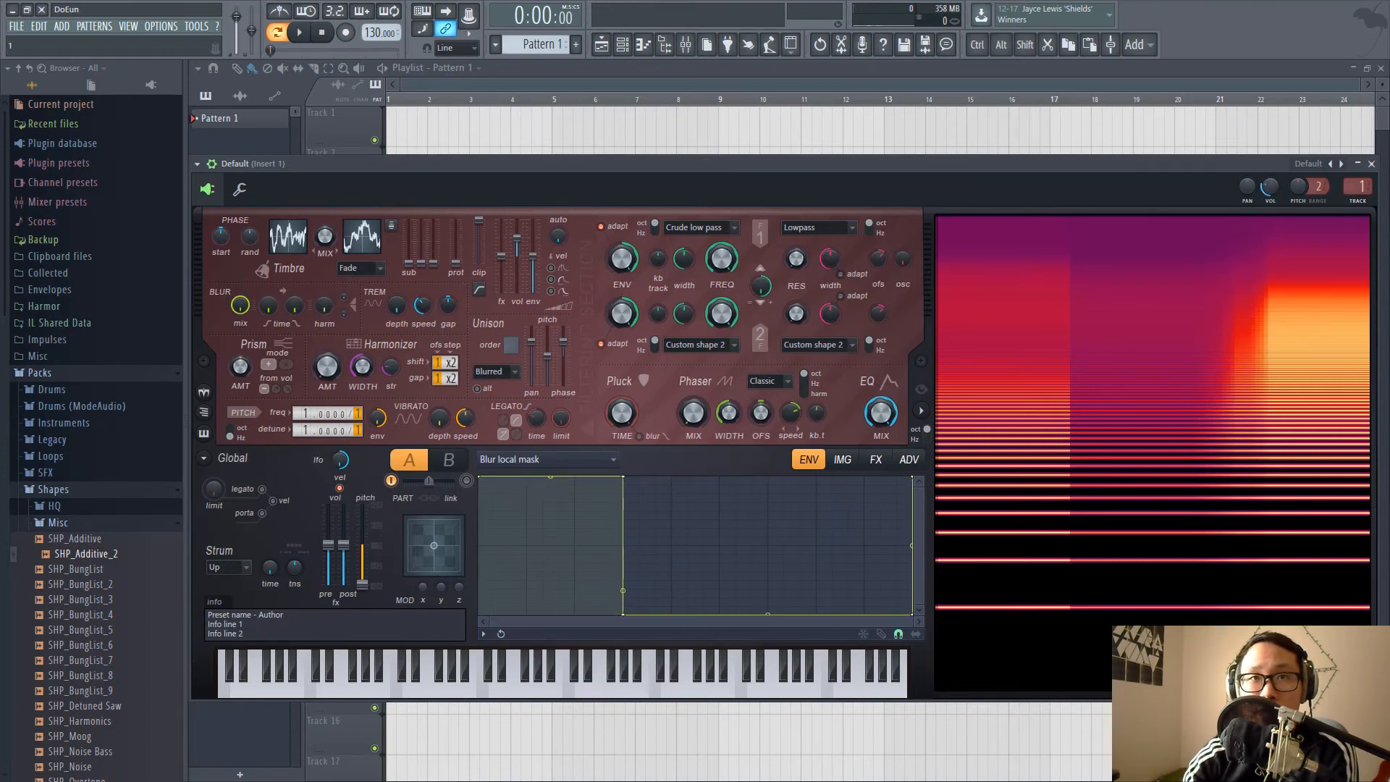
Step: Raise the time blur attack and sweep the timbre mix to test the mask, resetting the mix to its default
mouse_move(269, 305)
mouse_down()
mouse_move(269, 243)
mouse_move(269, 286)
mouse_up()
drag(325, 236, 325, 204)
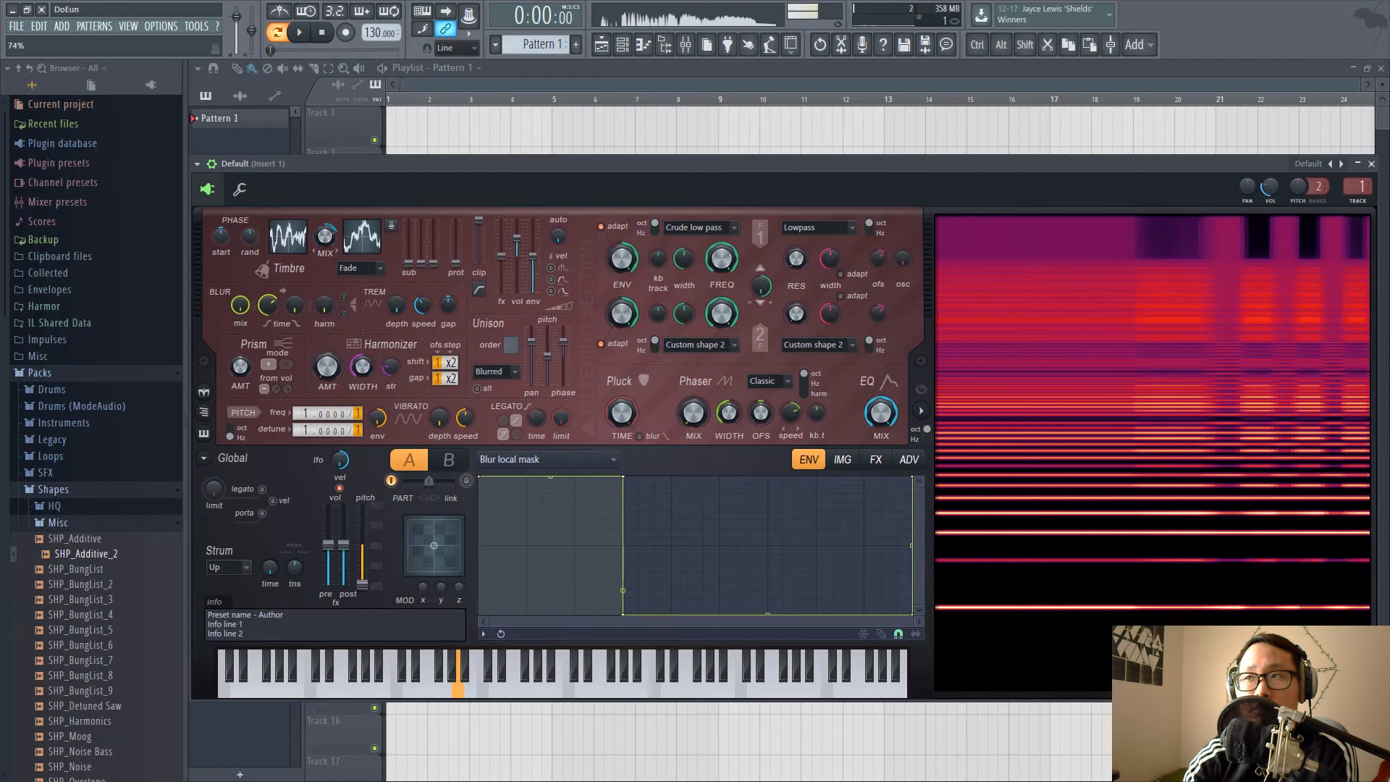
right_click(323, 236)
click(339, 246)
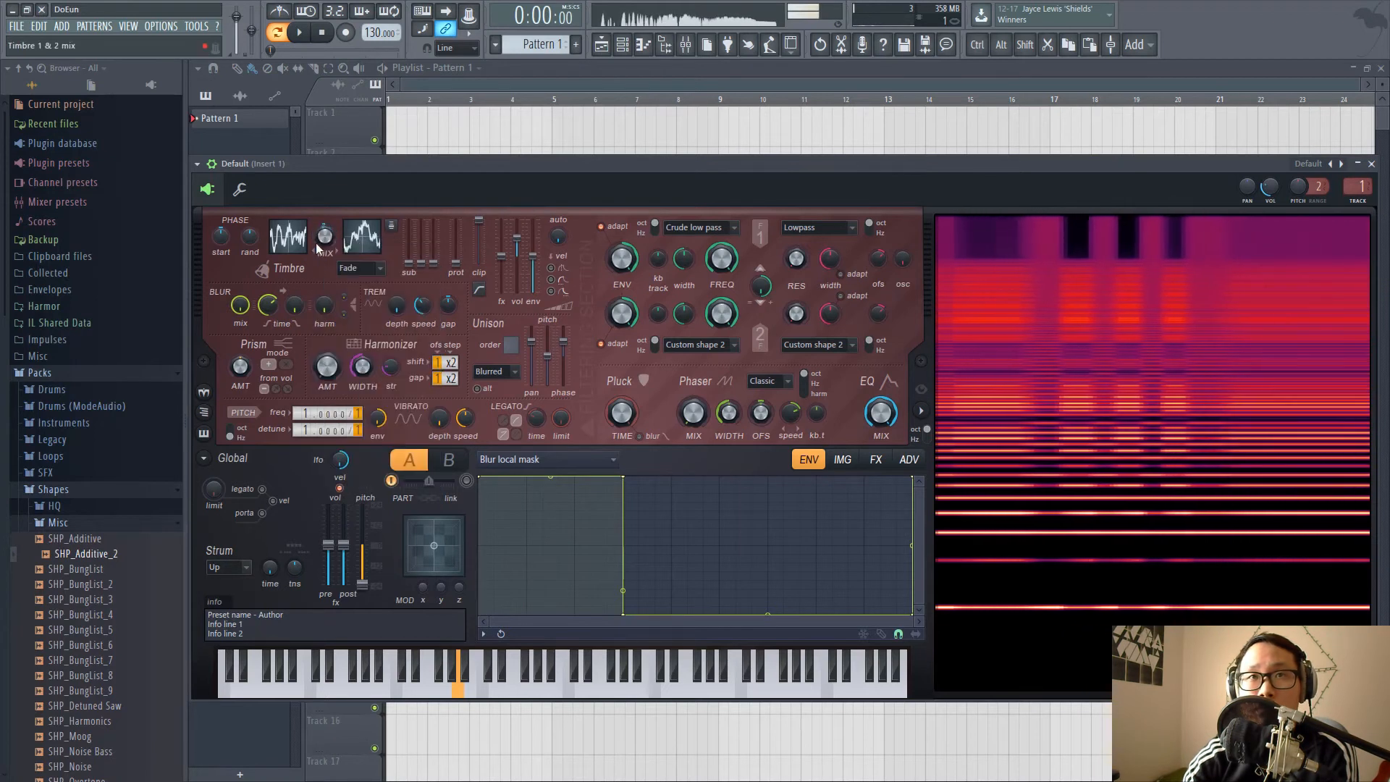
Step: Modulate the timbre 1 & 2 mix with an enabled LFO at full amplitude
right_click(325, 239)
click(348, 322)
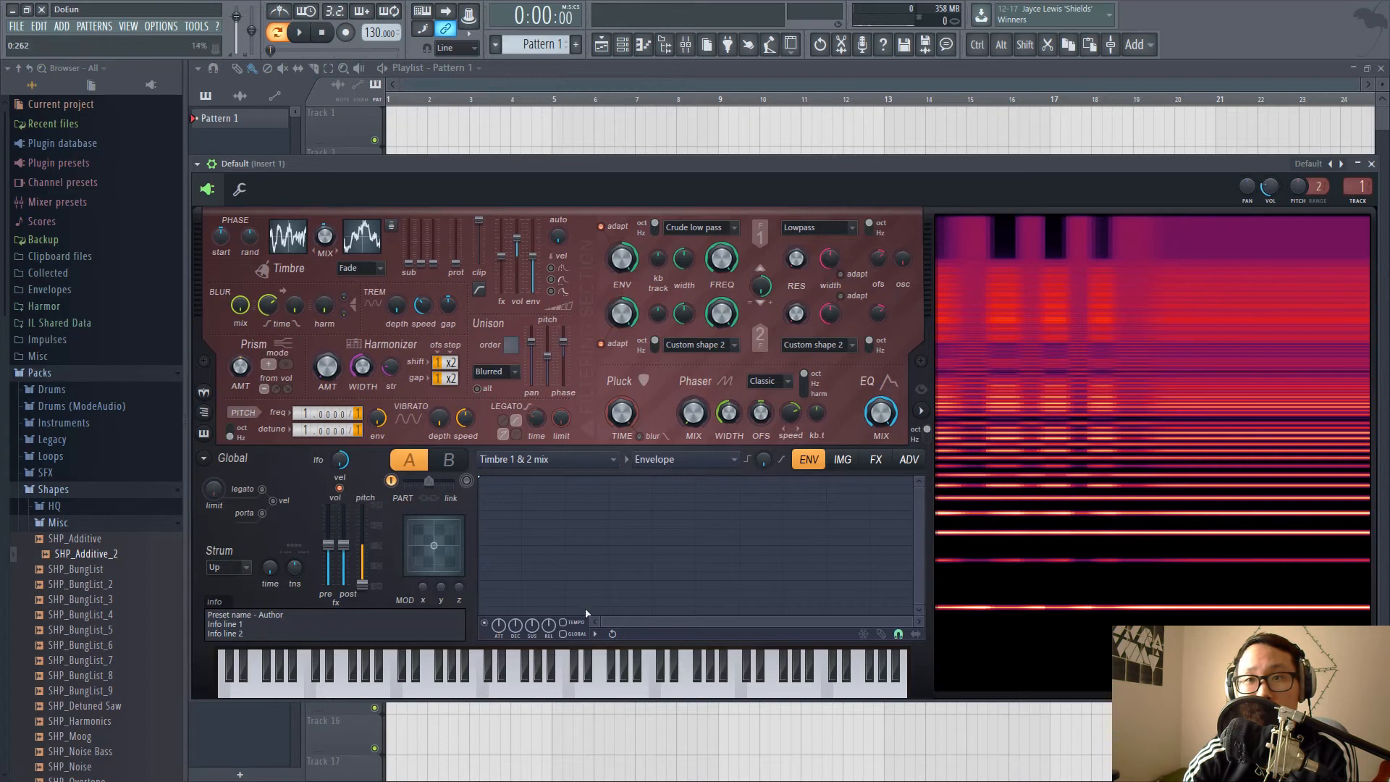
click(668, 459)
click(670, 495)
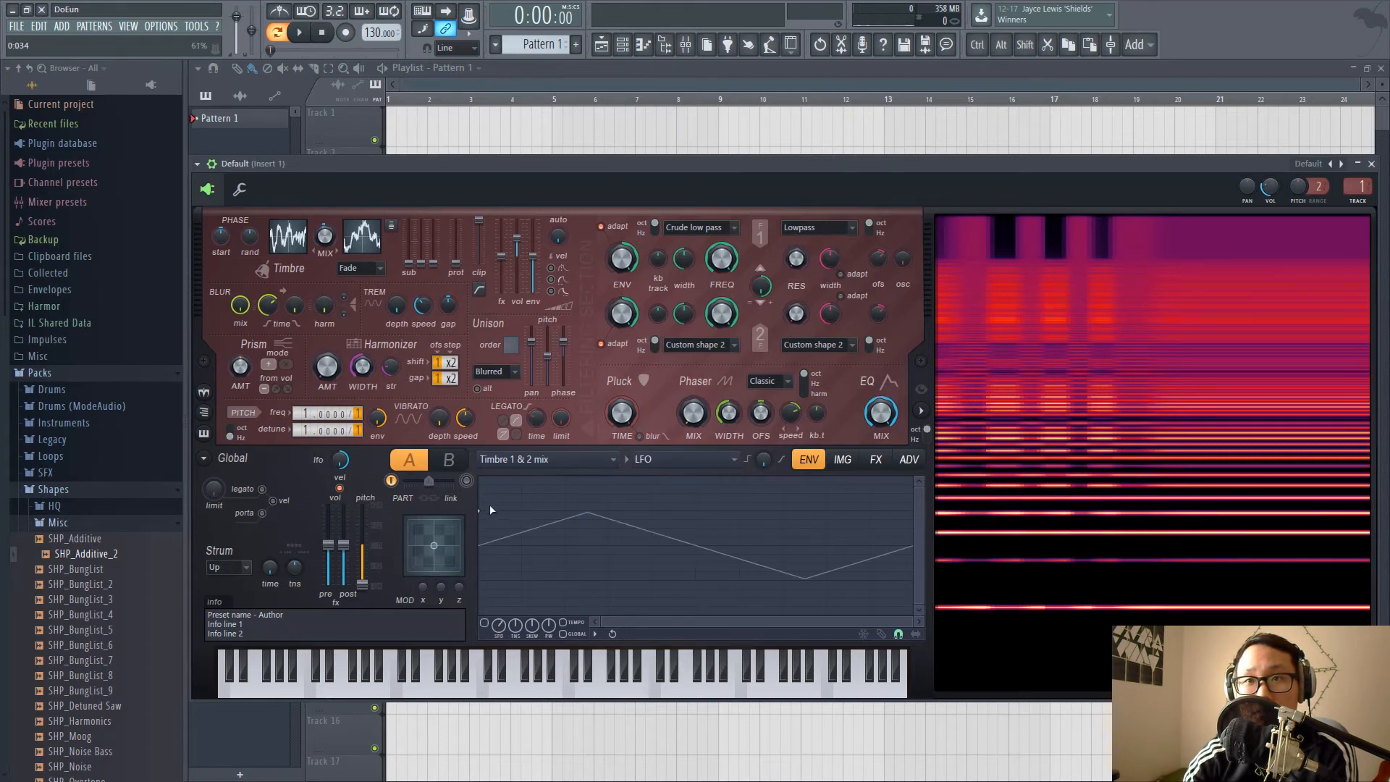
click(323, 245)
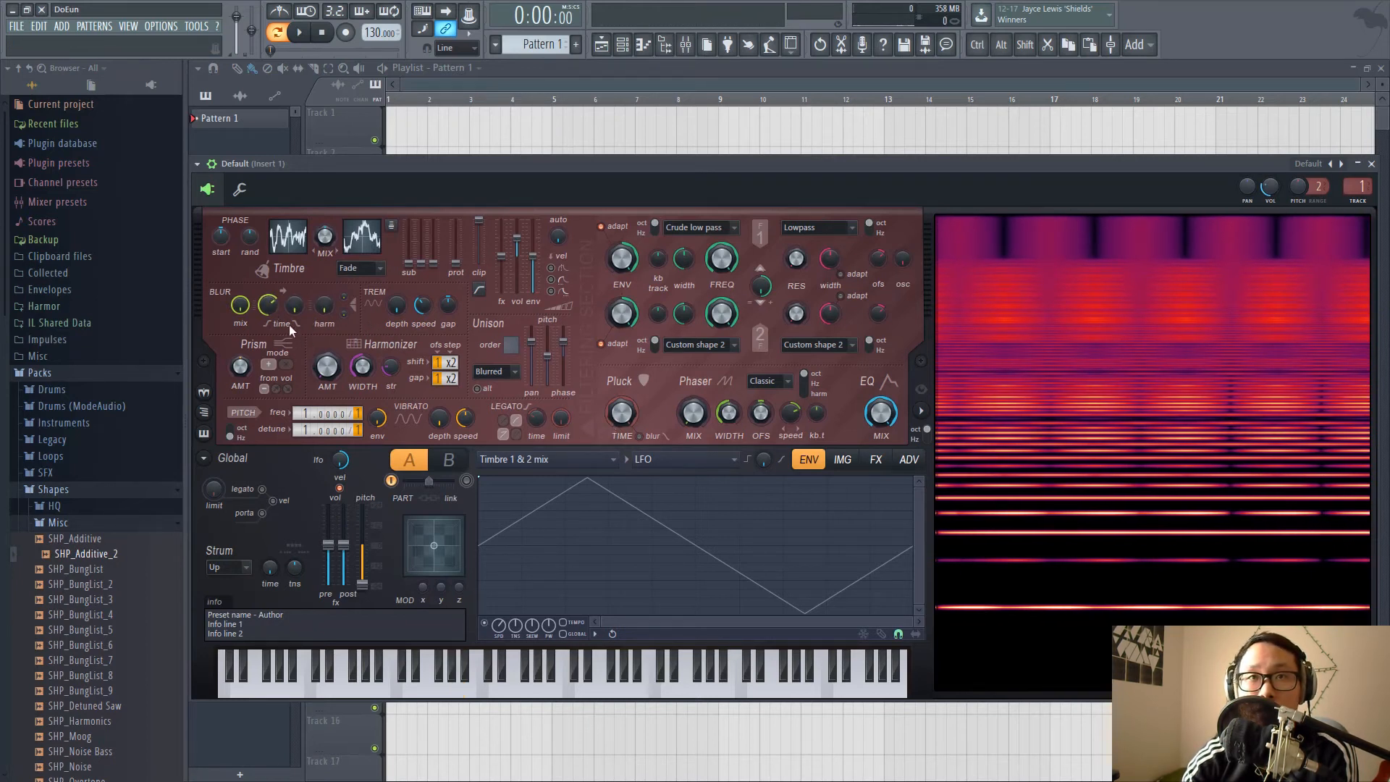
Step: Return to the blur local mask and replace the time blur attack, set to 0%, with a high harmonic blur amount
click(512, 462)
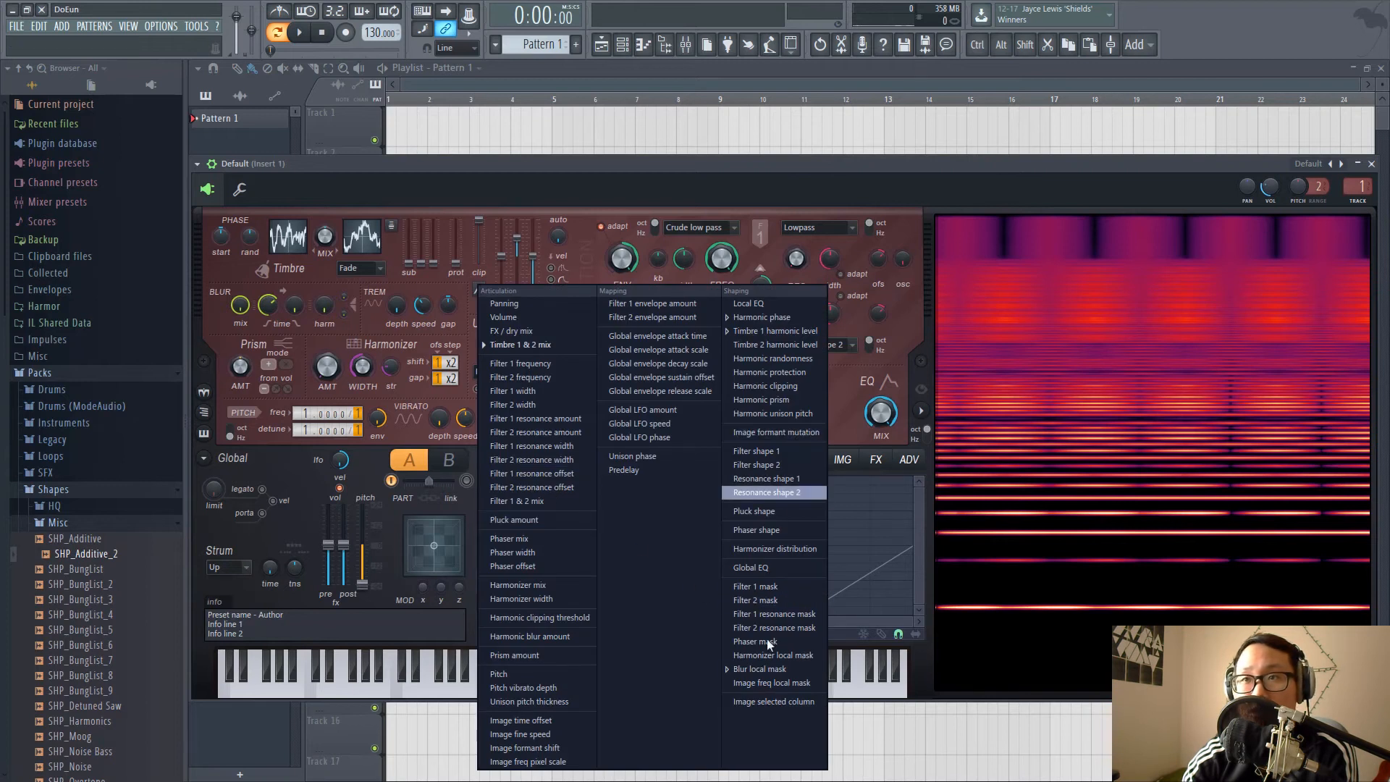
click(767, 667)
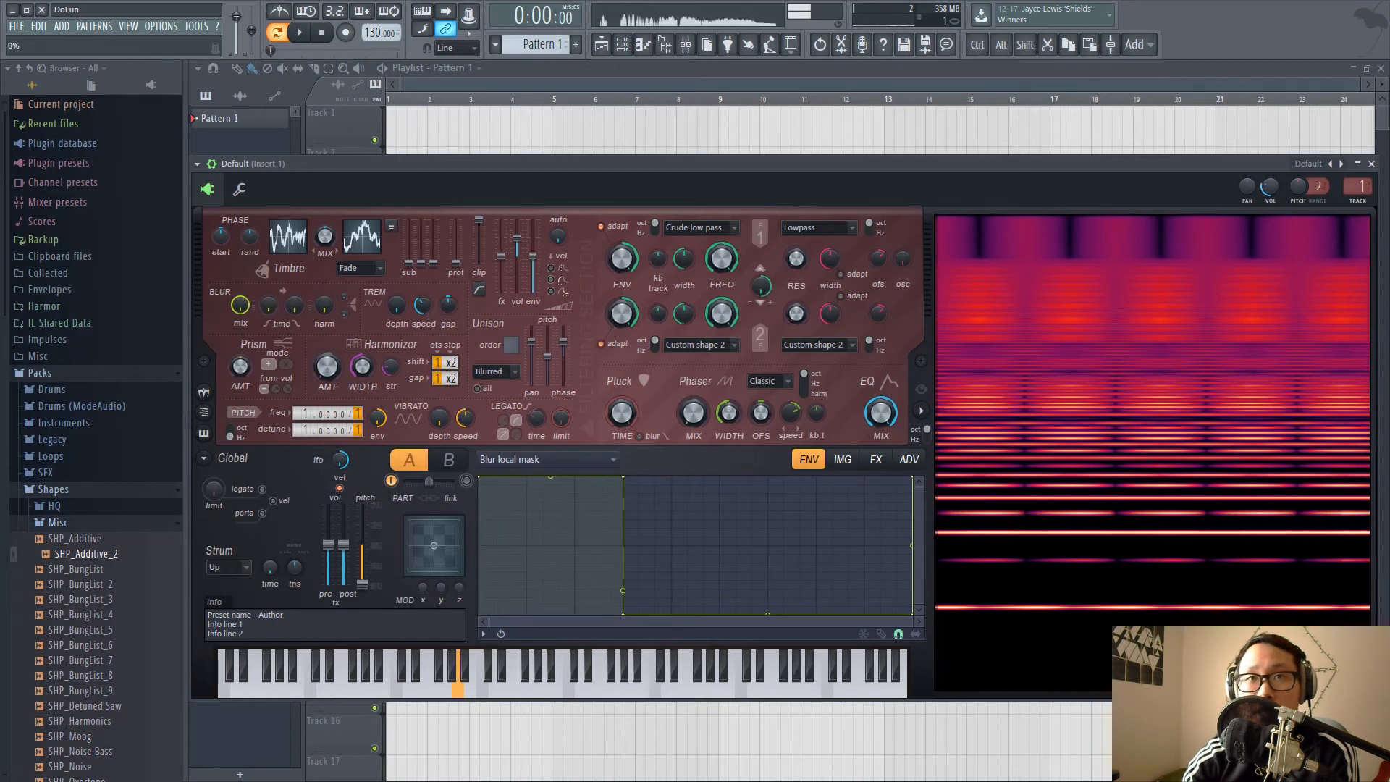
drag(324, 306, 324, 286)
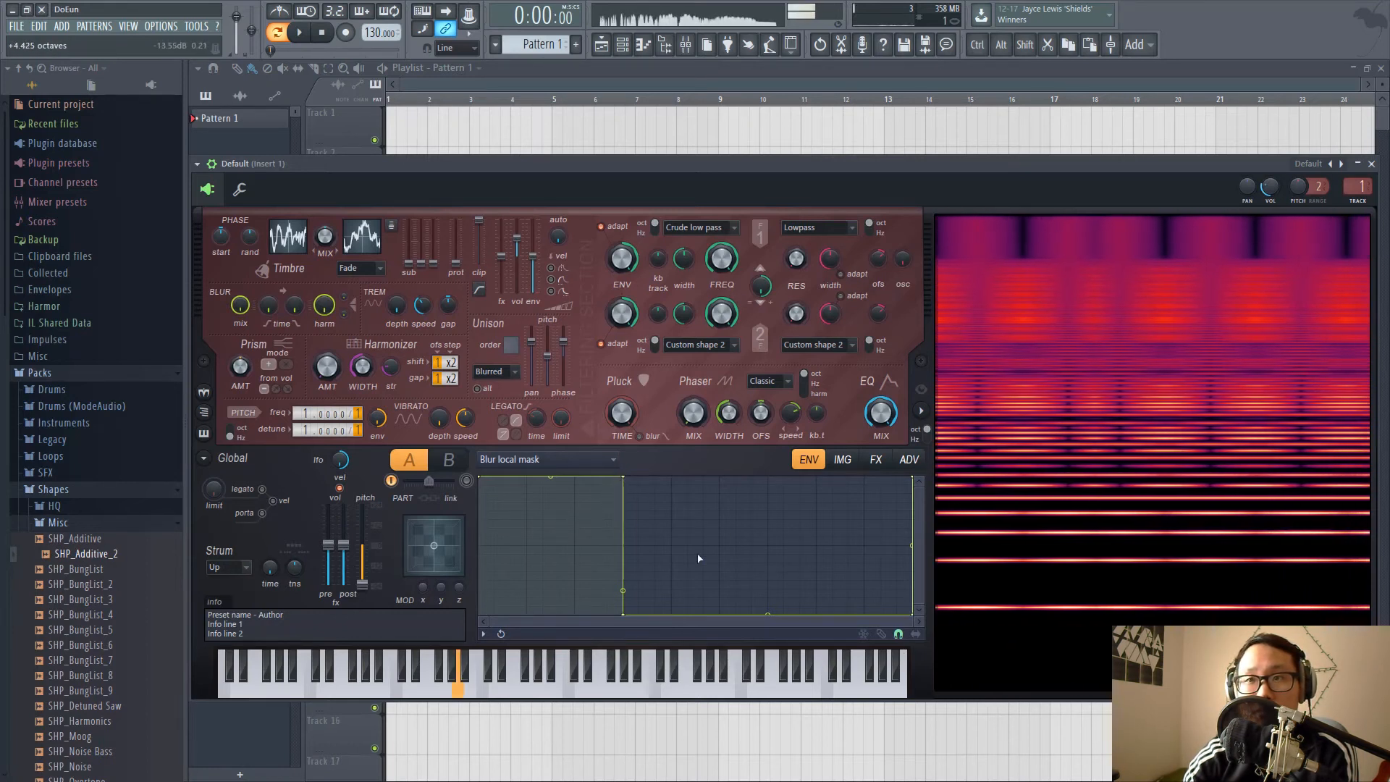
Step: Invert the blur local mask with an added mid-range point, keeping the lower octaves at zero and everything above that point full
right_click(720, 556)
drag(730, 576, 697, 637)
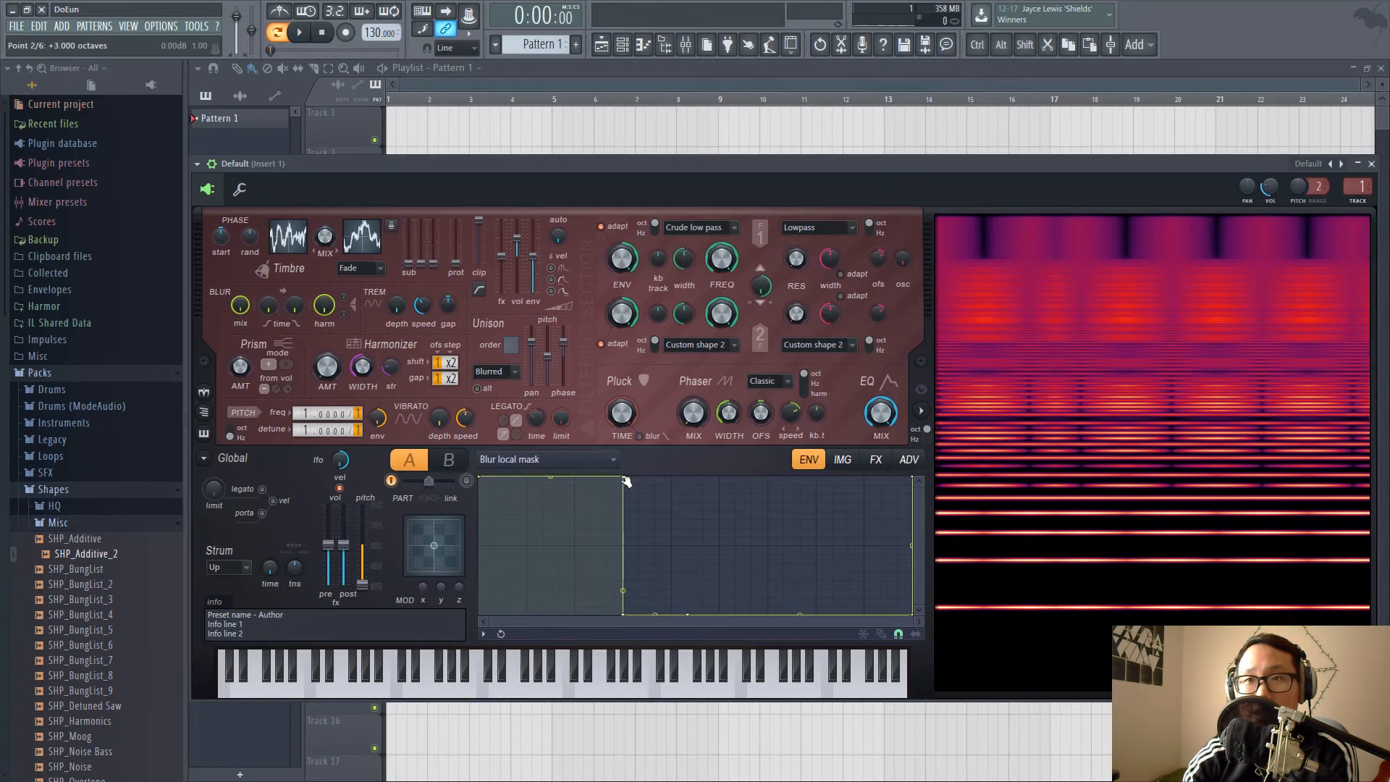
drag(626, 491, 477, 660)
drag(688, 615, 676, 413)
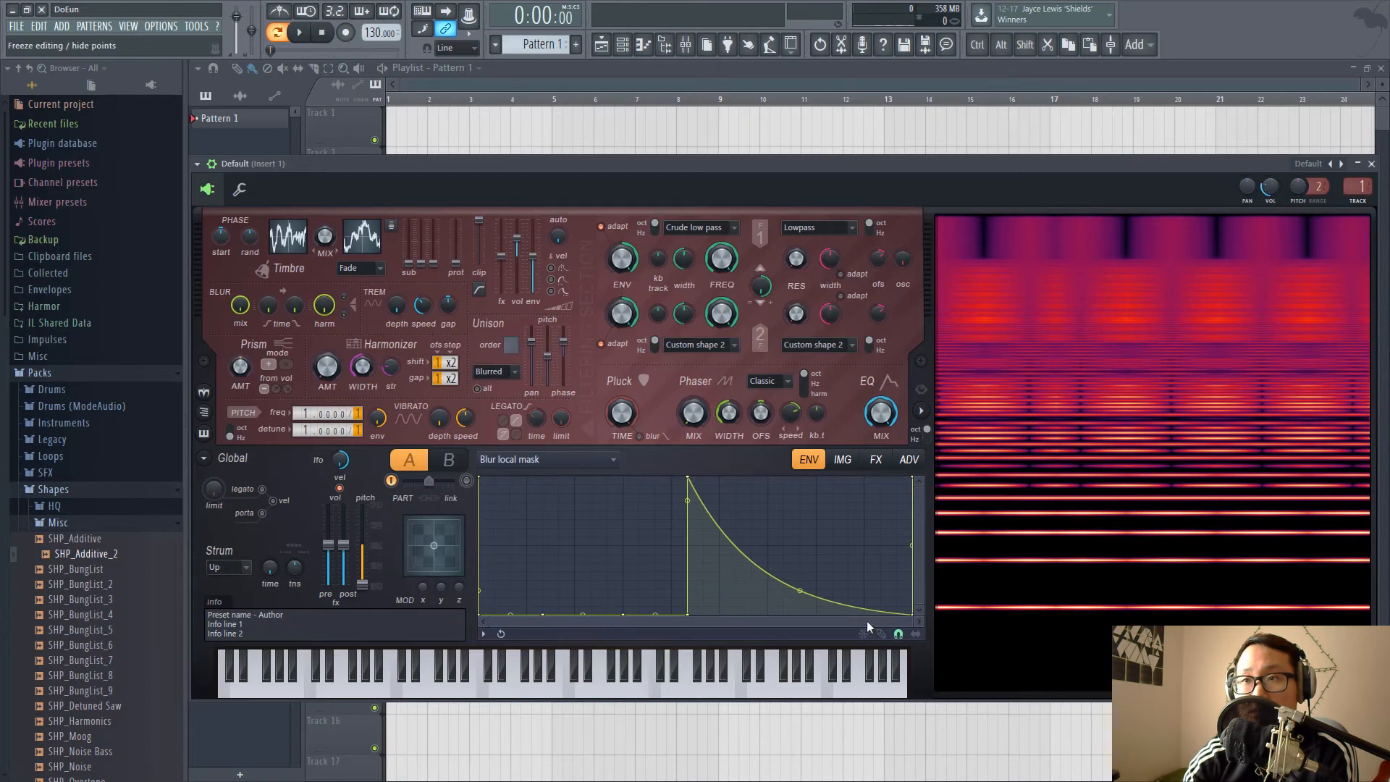
drag(911, 614, 913, 478)
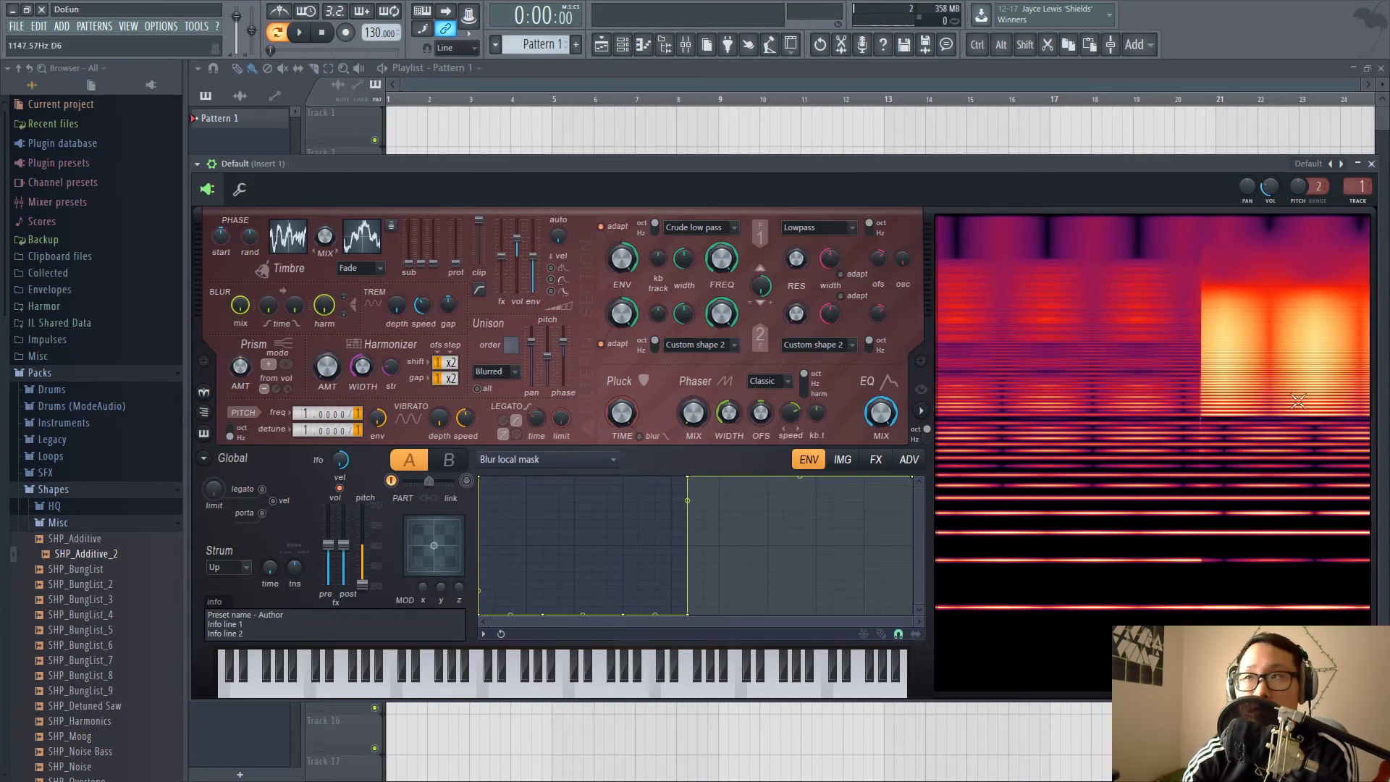
Step: Switch the envelope editor from the blur local mask to the pluck shape
mouse_move(271, 308)
mouse_down()
mouse_move(272, 202)
mouse_move(272, 309)
mouse_move(295, 279)
mouse_move(295, 227)
mouse_move(295, 309)
mouse_up()
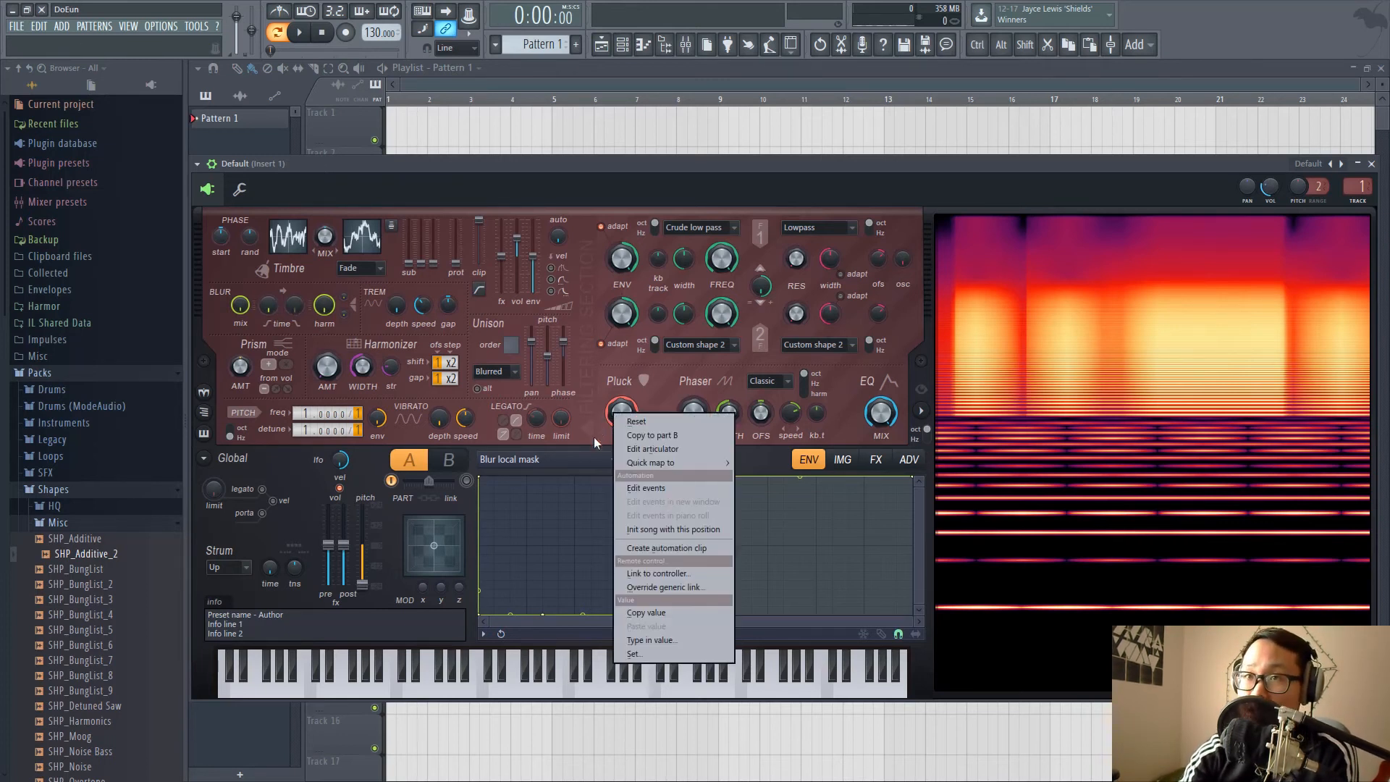
right_click(615, 417)
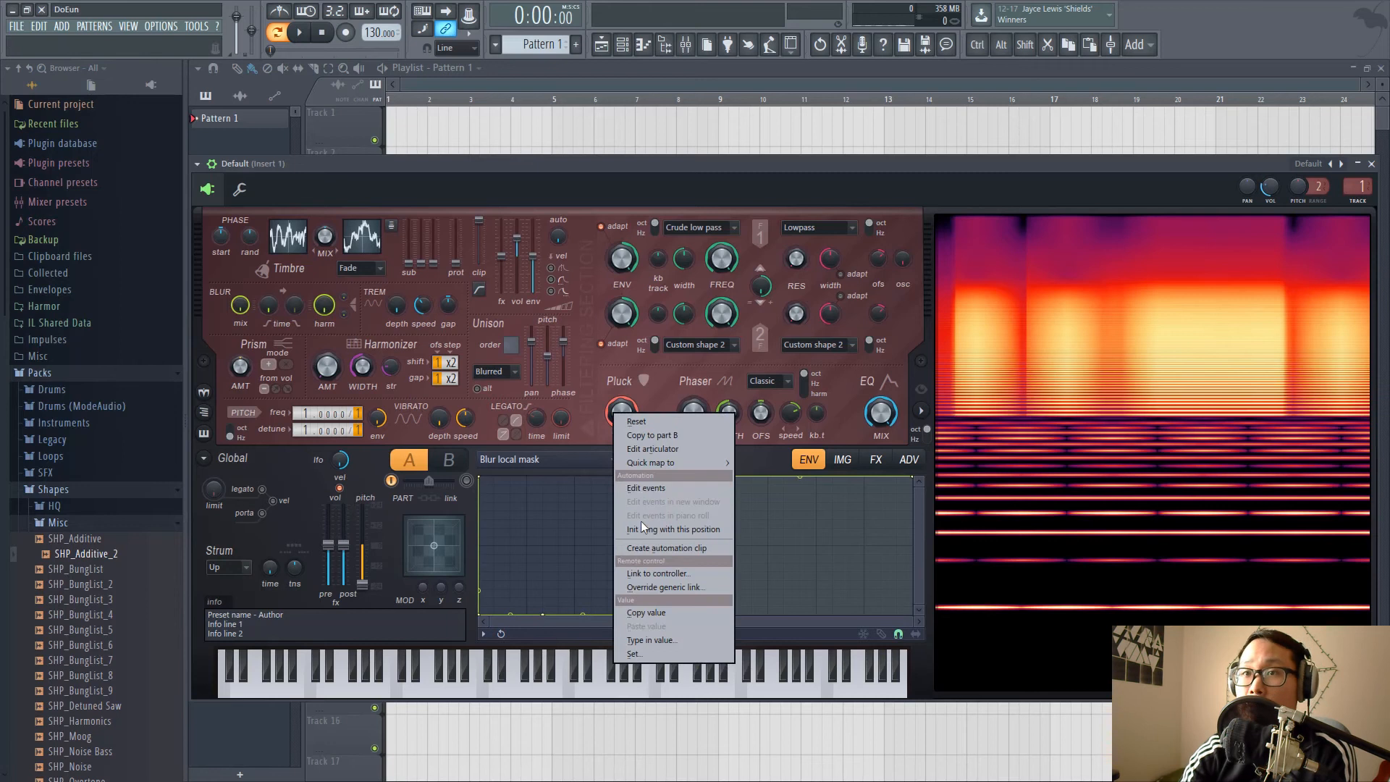
click(600, 425)
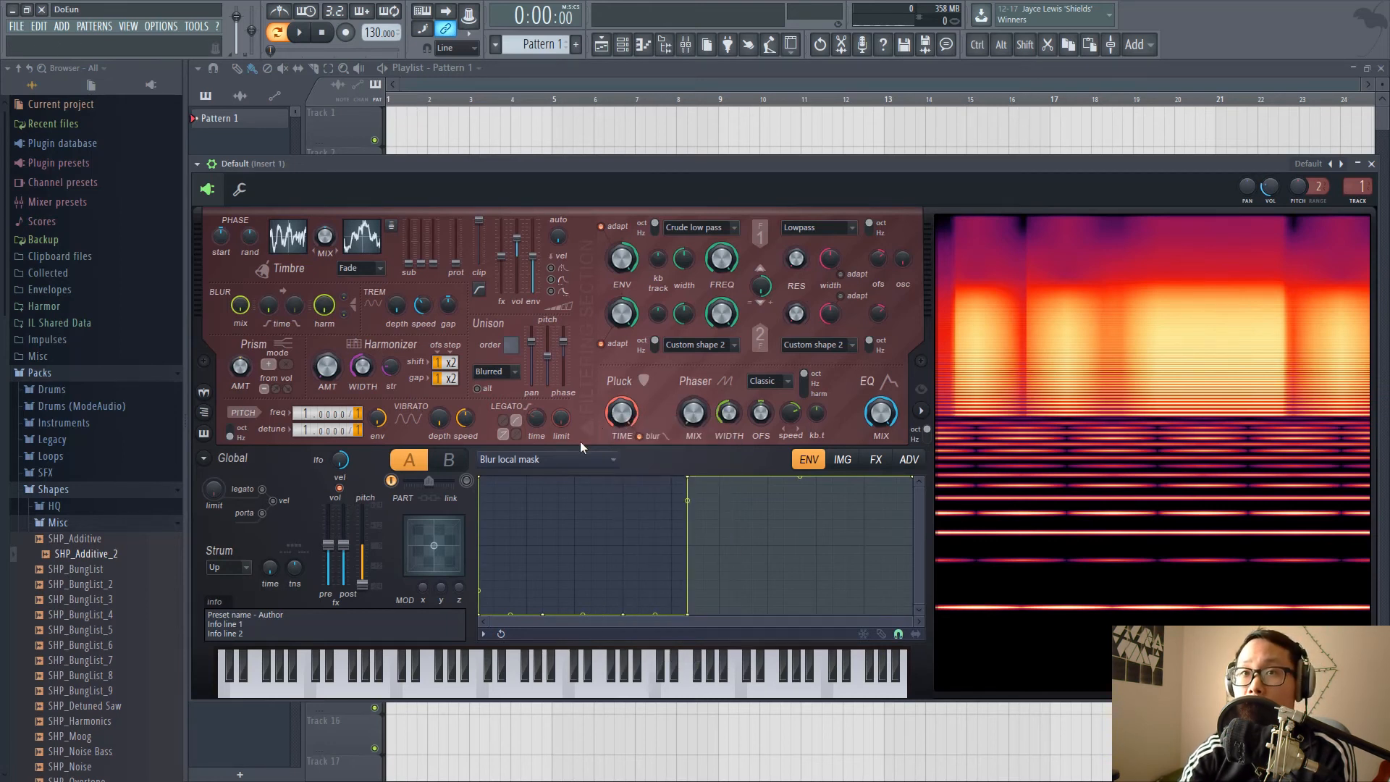
click(588, 460)
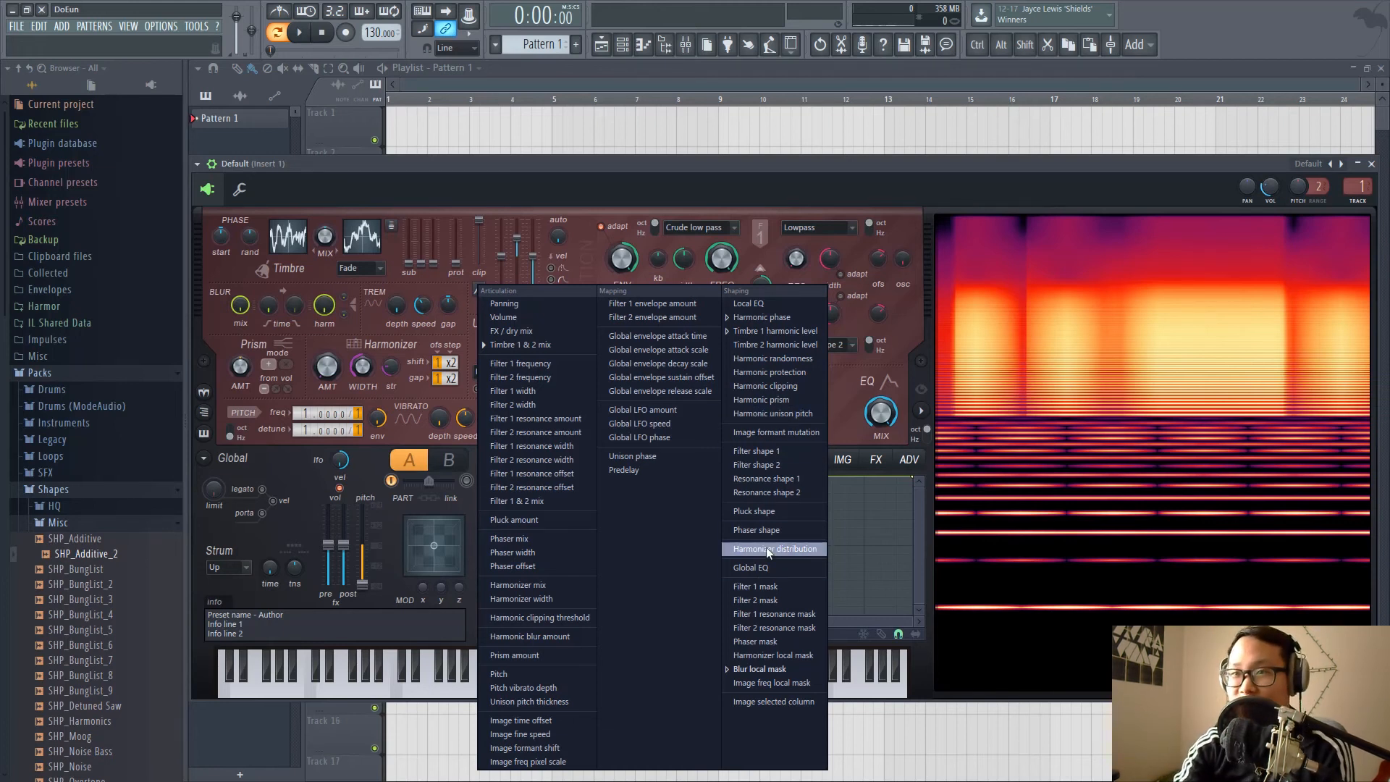
click(782, 511)
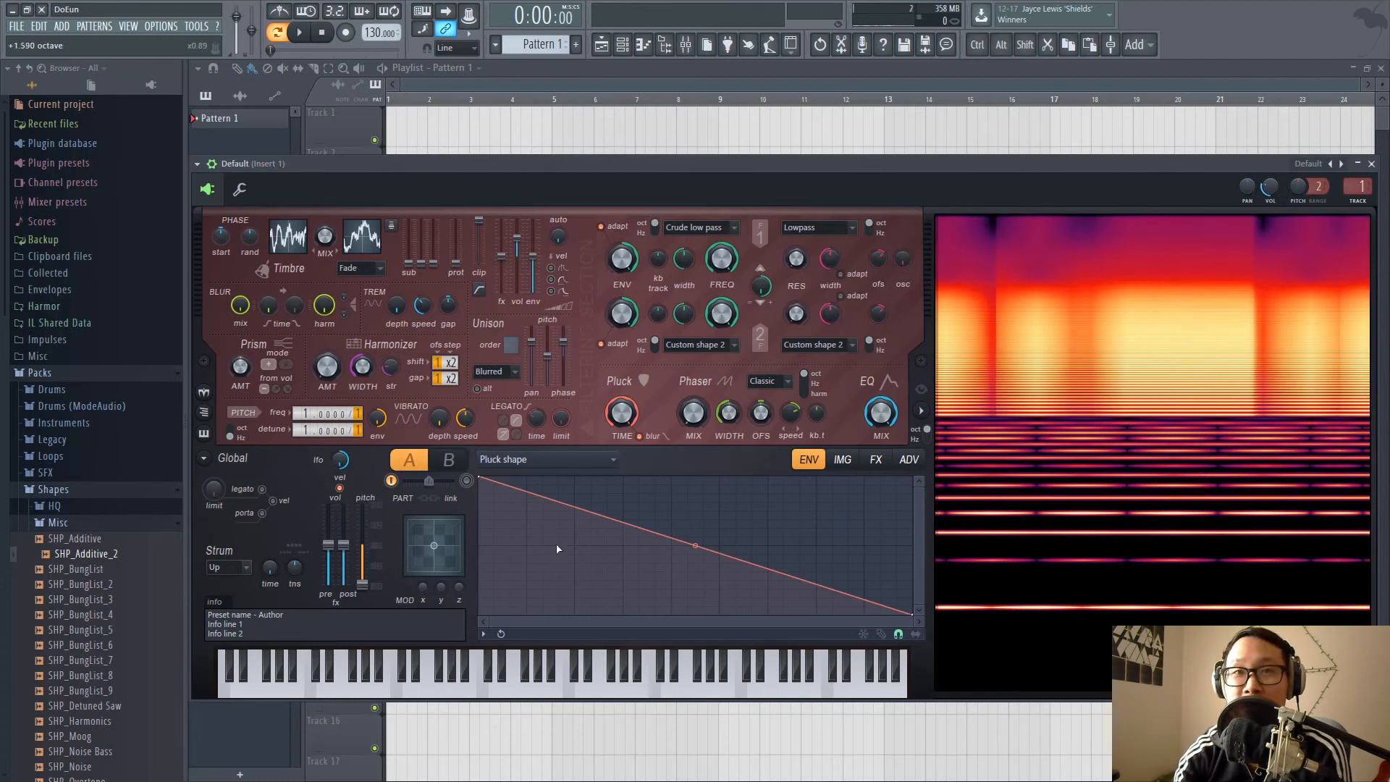
Step: Flatten the pluck shape to zero across all octaves with an added mid-range point, and set the pluck decay length to 100%
right_click(559, 499)
drag(560, 500, 440, 694)
right_click(836, 525)
drag(837, 525, 642, 662)
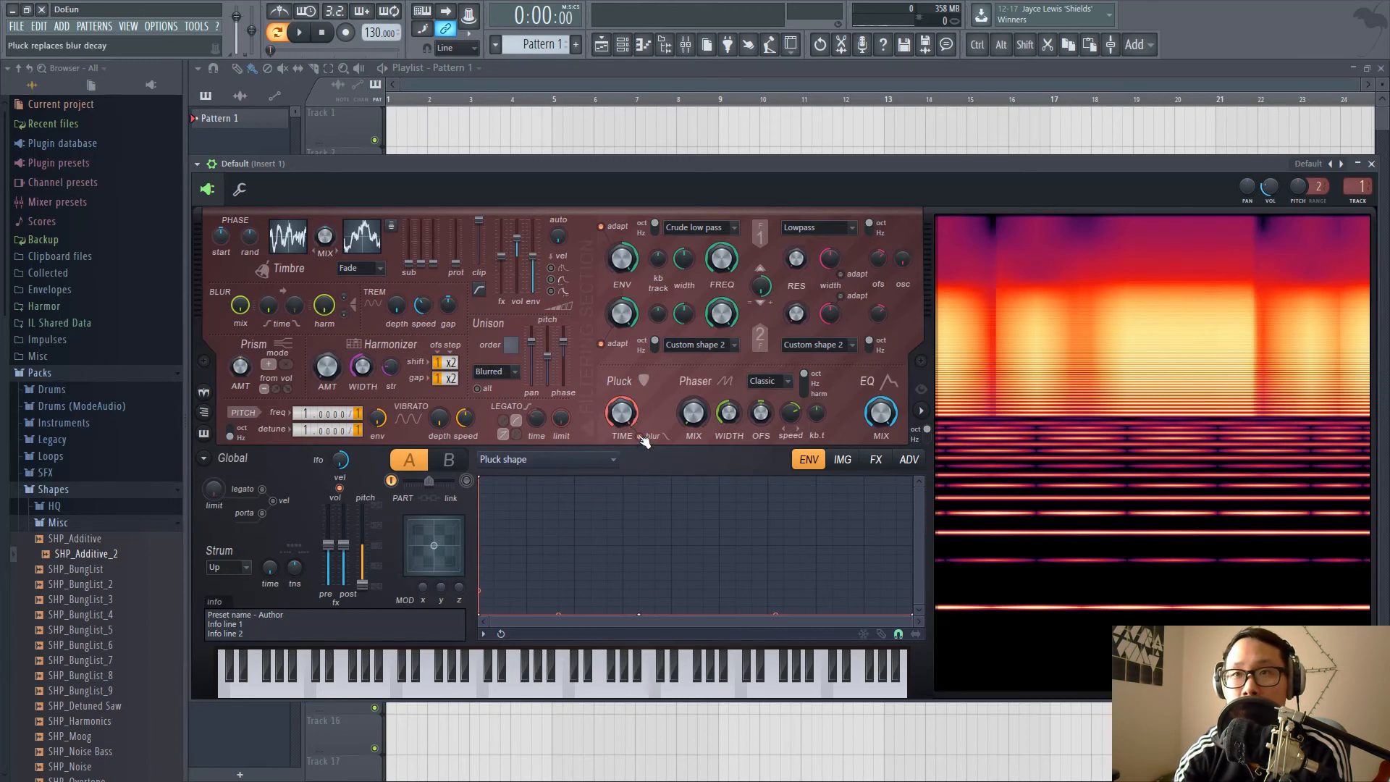
drag(624, 416, 624, 421)
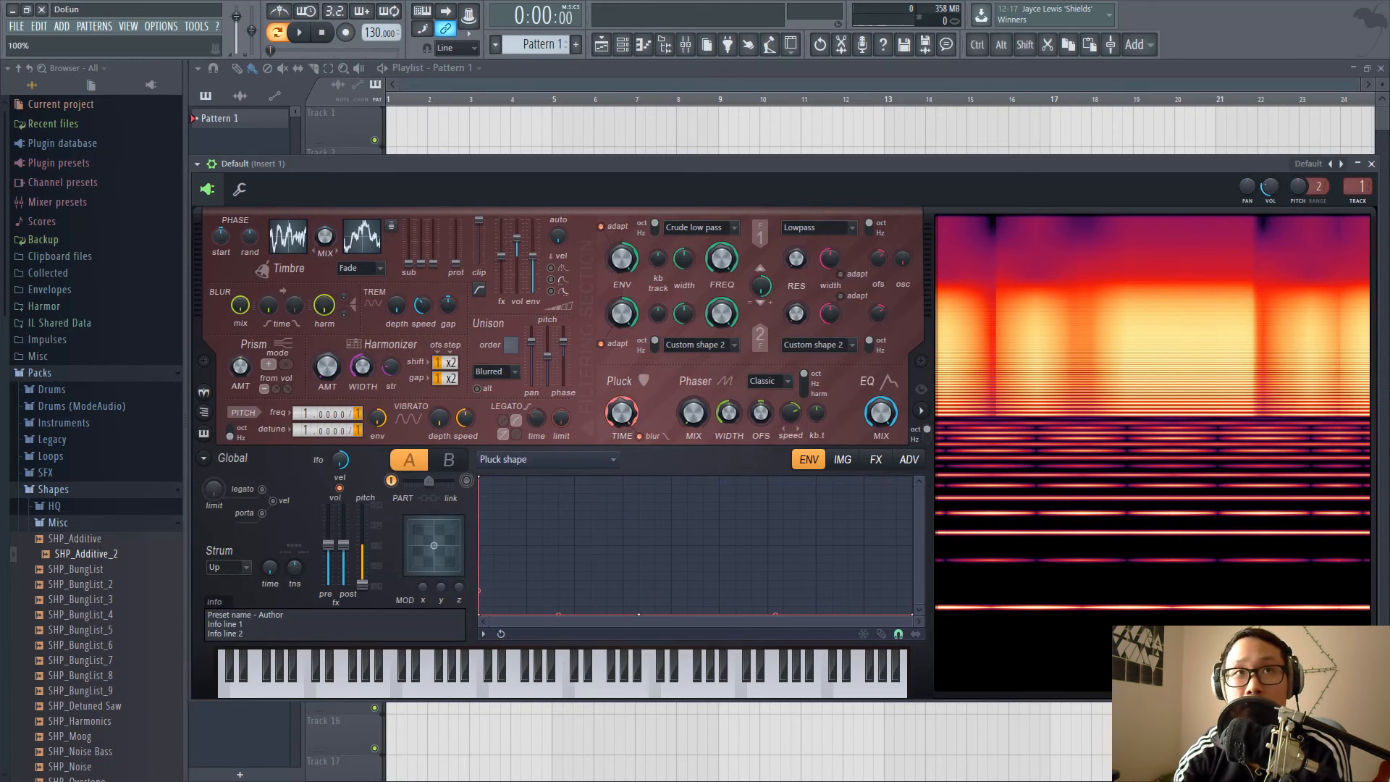
Step: Raise the pluck shape to full above +3.333 octaves, keeping everything below at zero, and audition it with the pluck decay length
right_click(767, 596)
drag(767, 596, 628, 398)
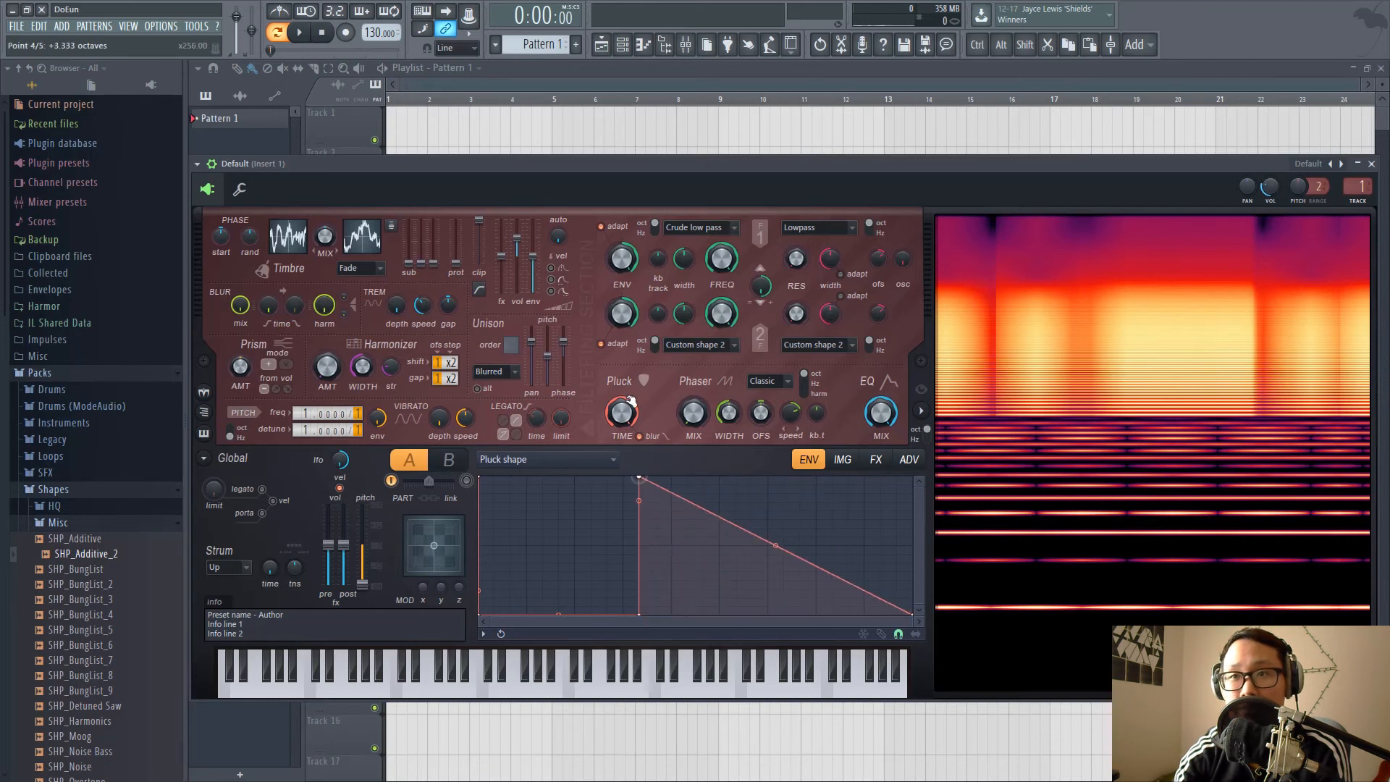
drag(912, 614, 914, 477)
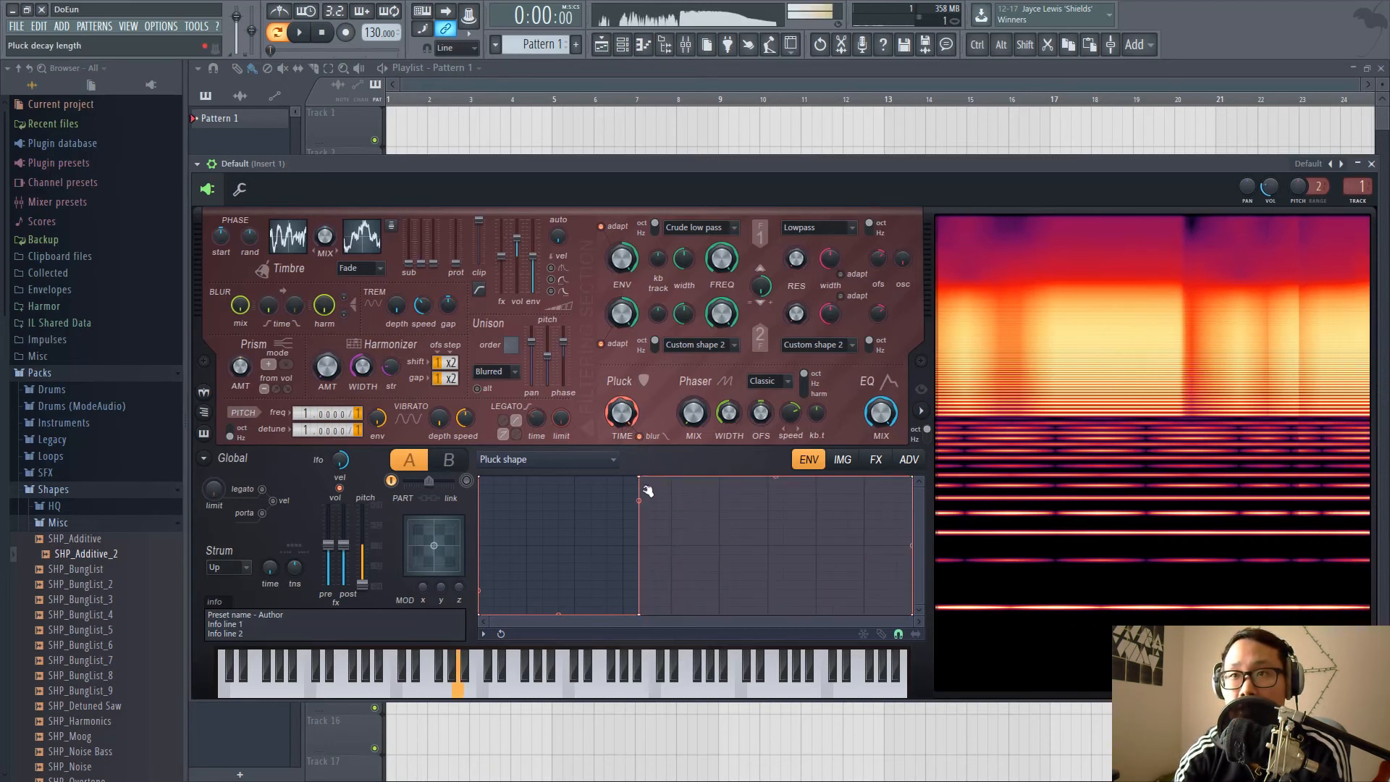
drag(623, 415, 623, 420)
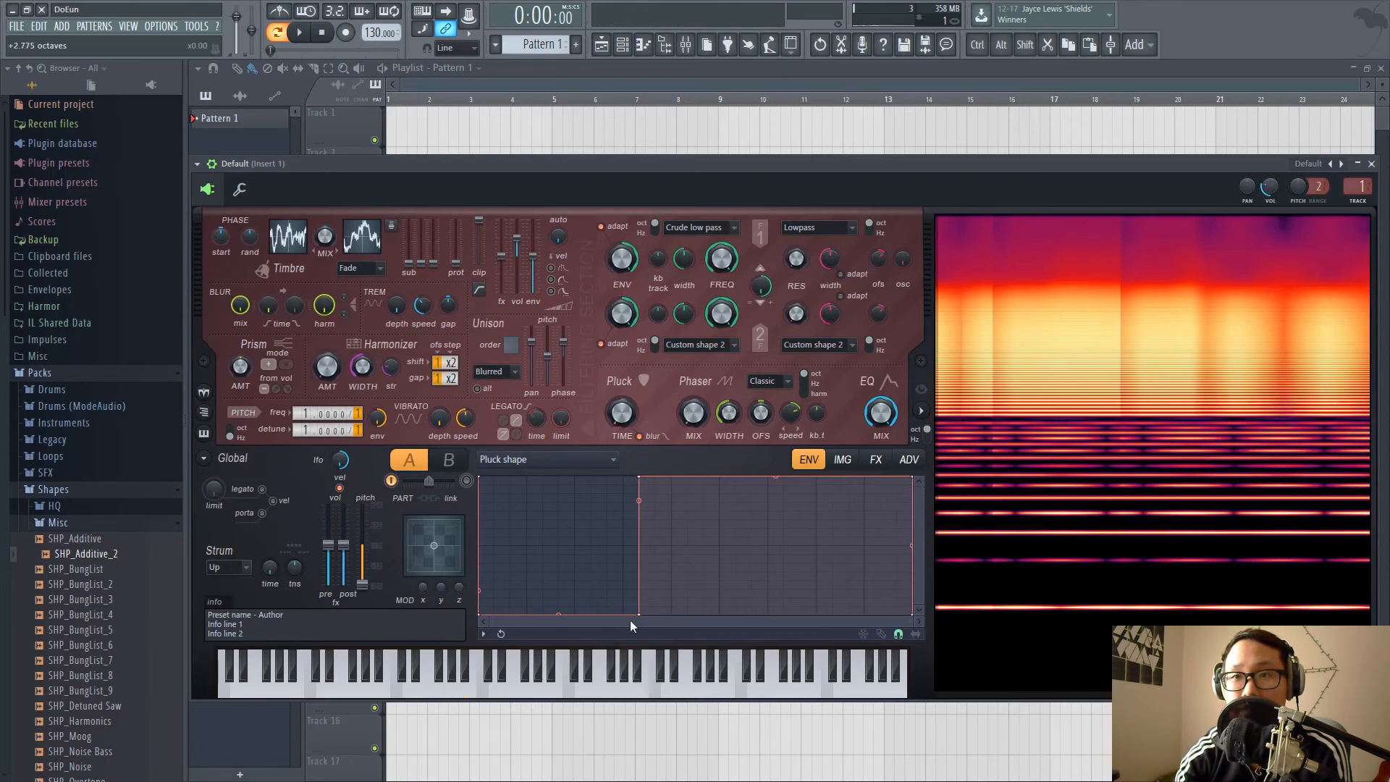
Step: Invert the pluck shape, with the octaves below +3.333 at full and everything above at zero
mouse_move(630, 620)
mouse_down()
mouse_move(642, 528)
mouse_move(621, 459)
mouse_move(723, 583)
mouse_move(640, 642)
mouse_up()
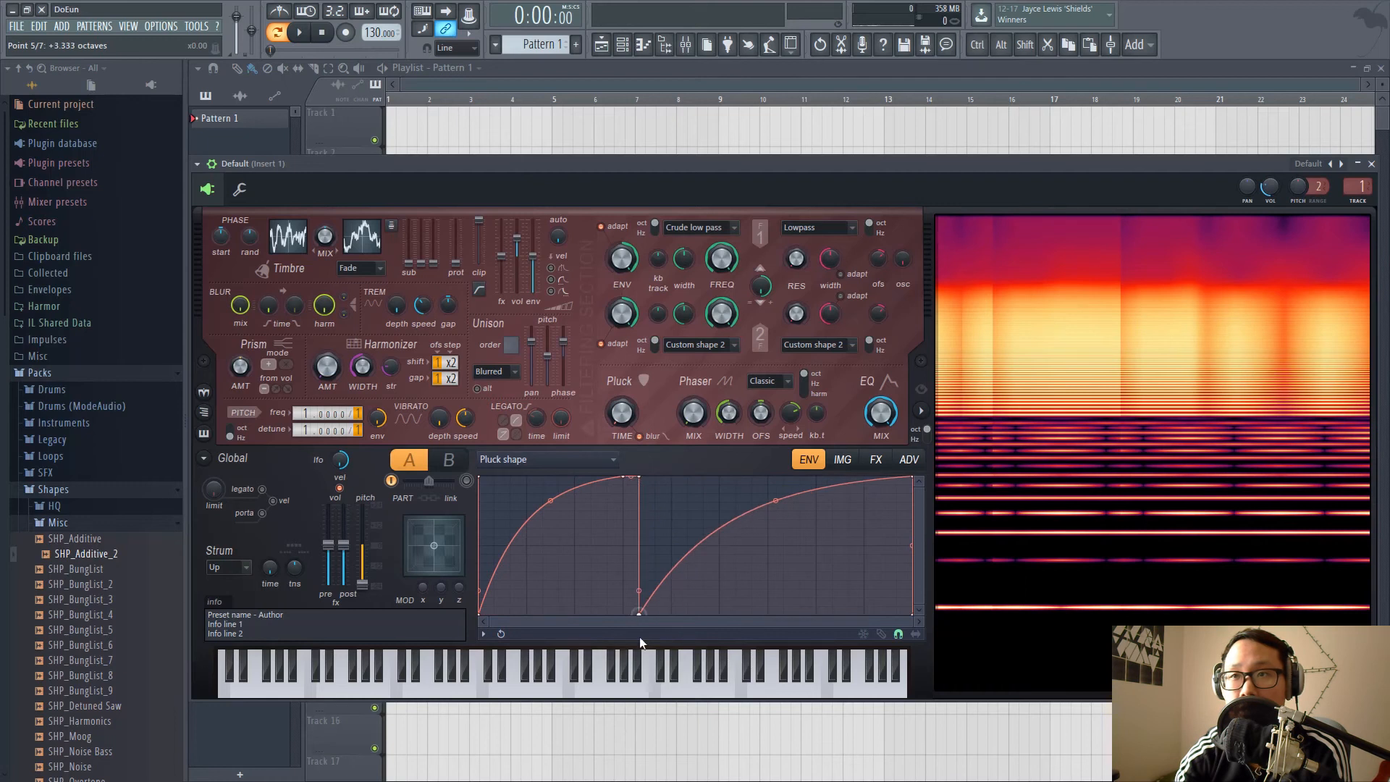
drag(844, 551, 987, 681)
drag(546, 500, 440, 414)
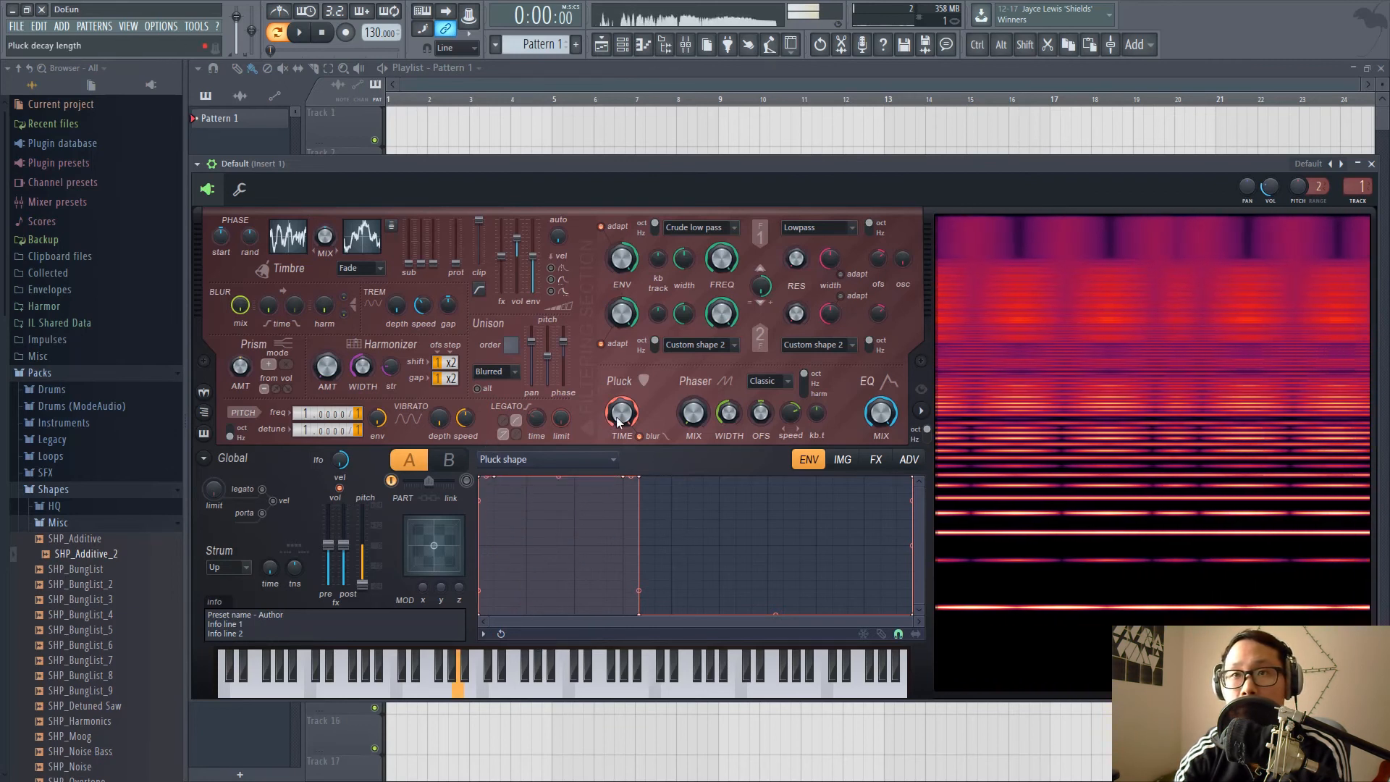
Step: Test the inverted pluck shape by toggling pluck blur and adjusting the harmonic blur amount and pluck decay length
click(650, 440)
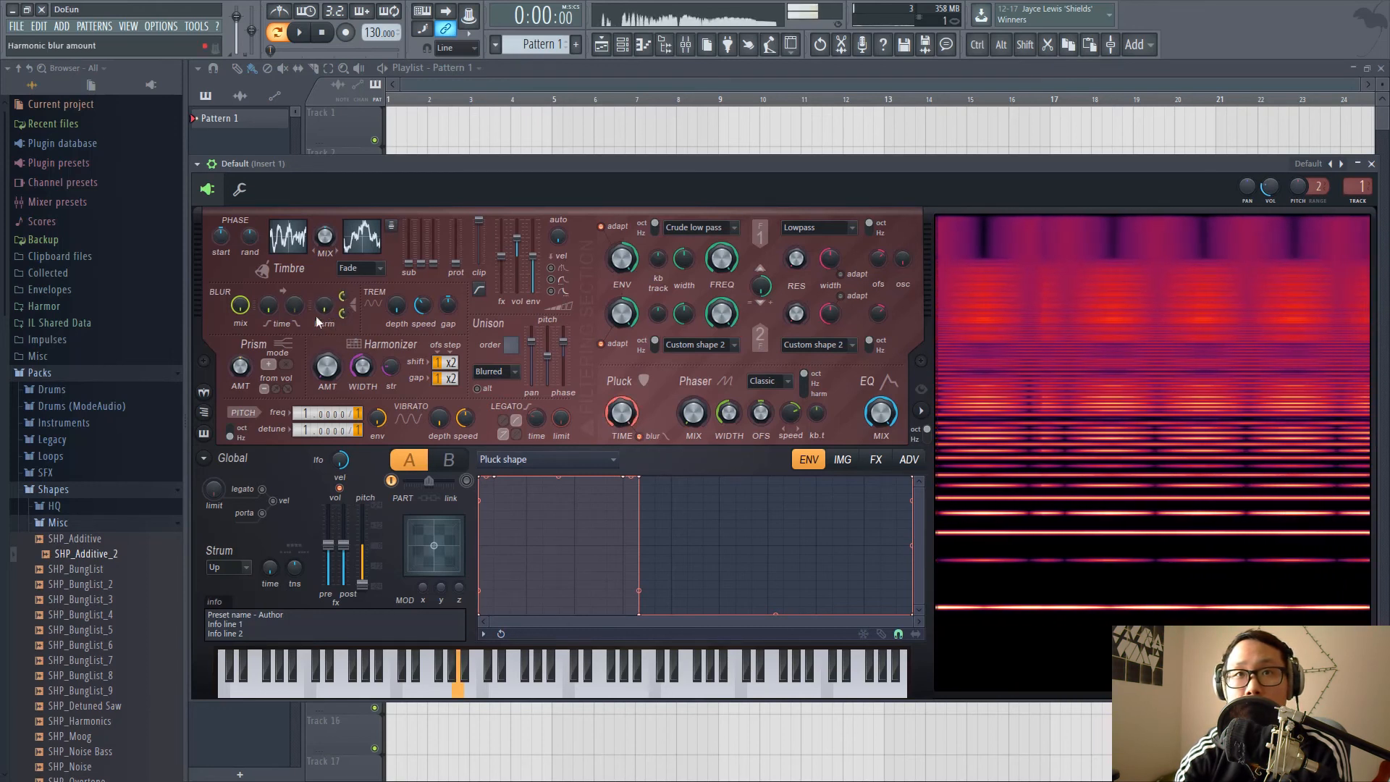
drag(316, 315, 316, 293)
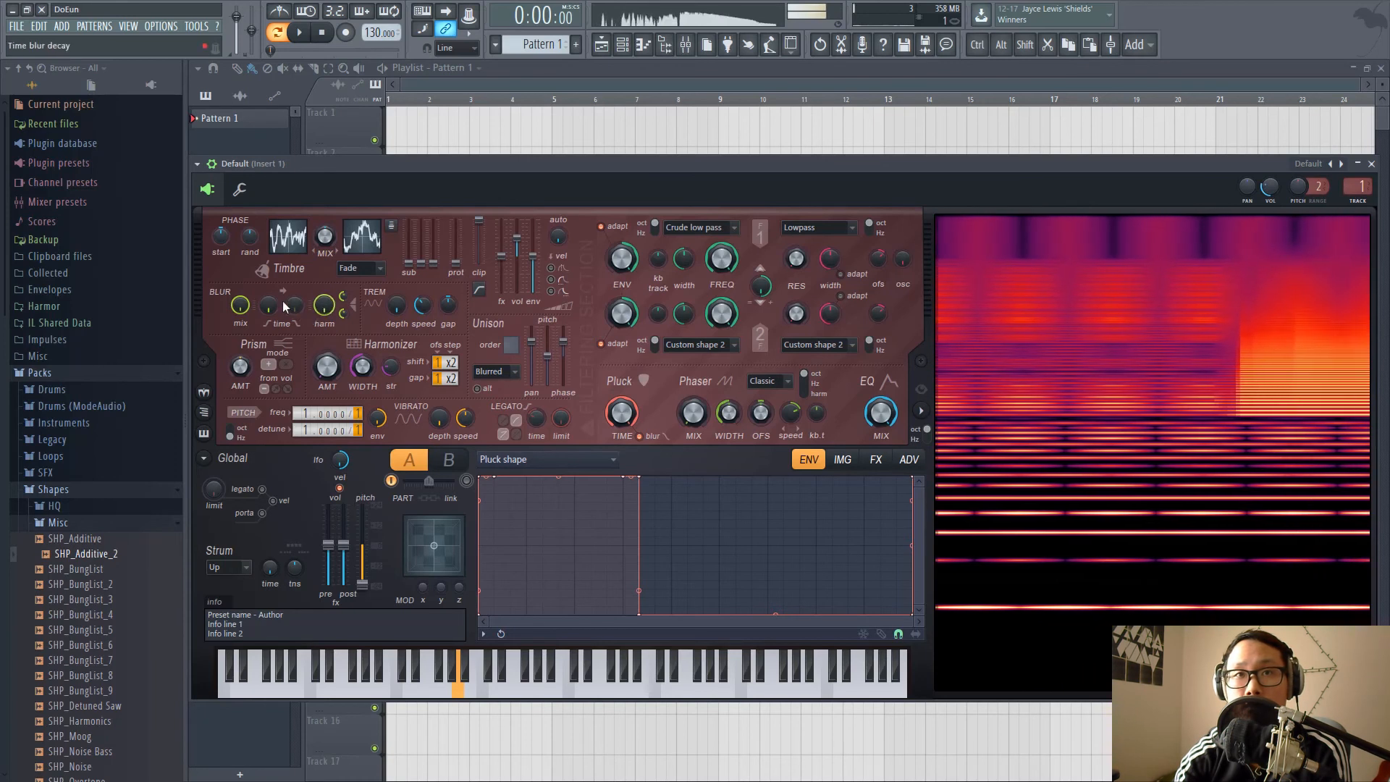
drag(636, 413, 636, 423)
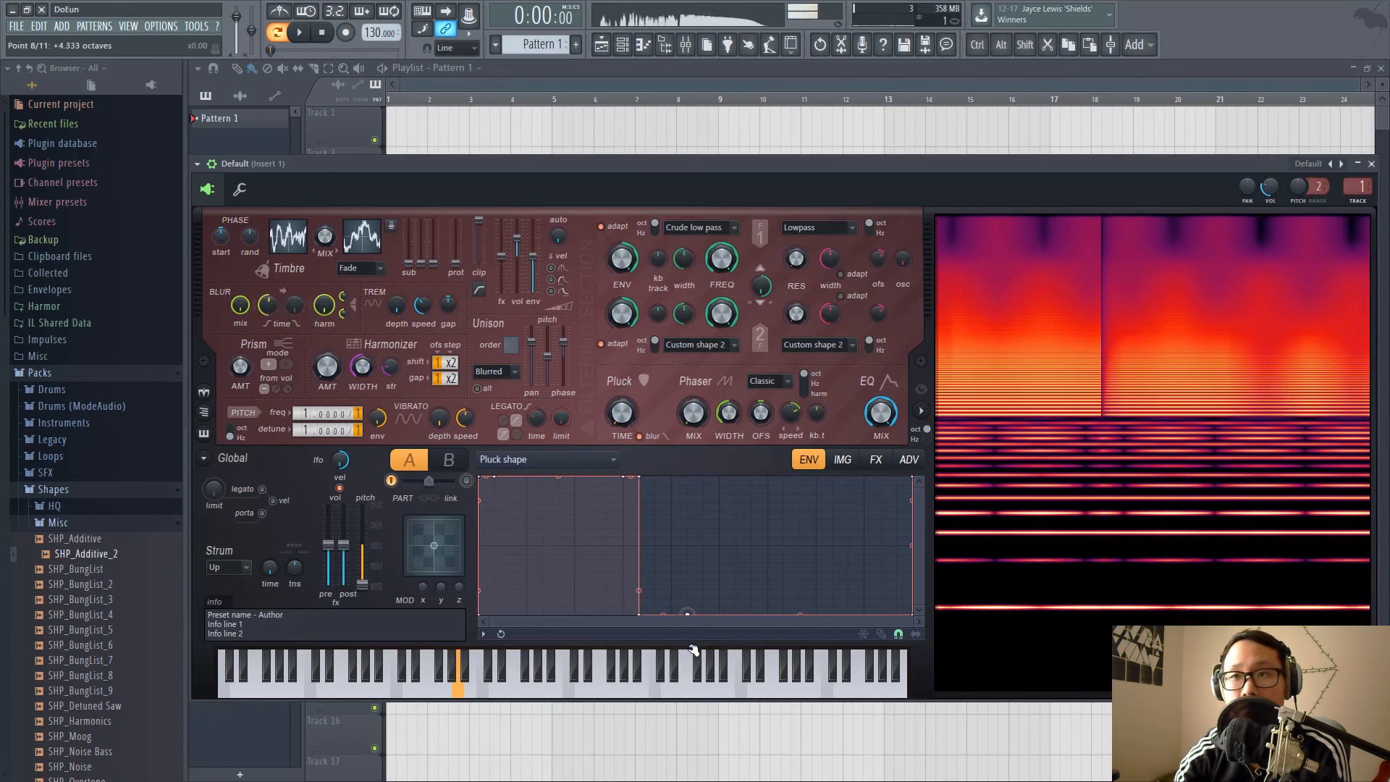
Step: Add points to the pluck shape and raise its upper octaves to full, leaving a low notch just above +3.333 octaves
right_click(736, 606)
drag(782, 540, 753, 394)
drag(862, 573, 933, 341)
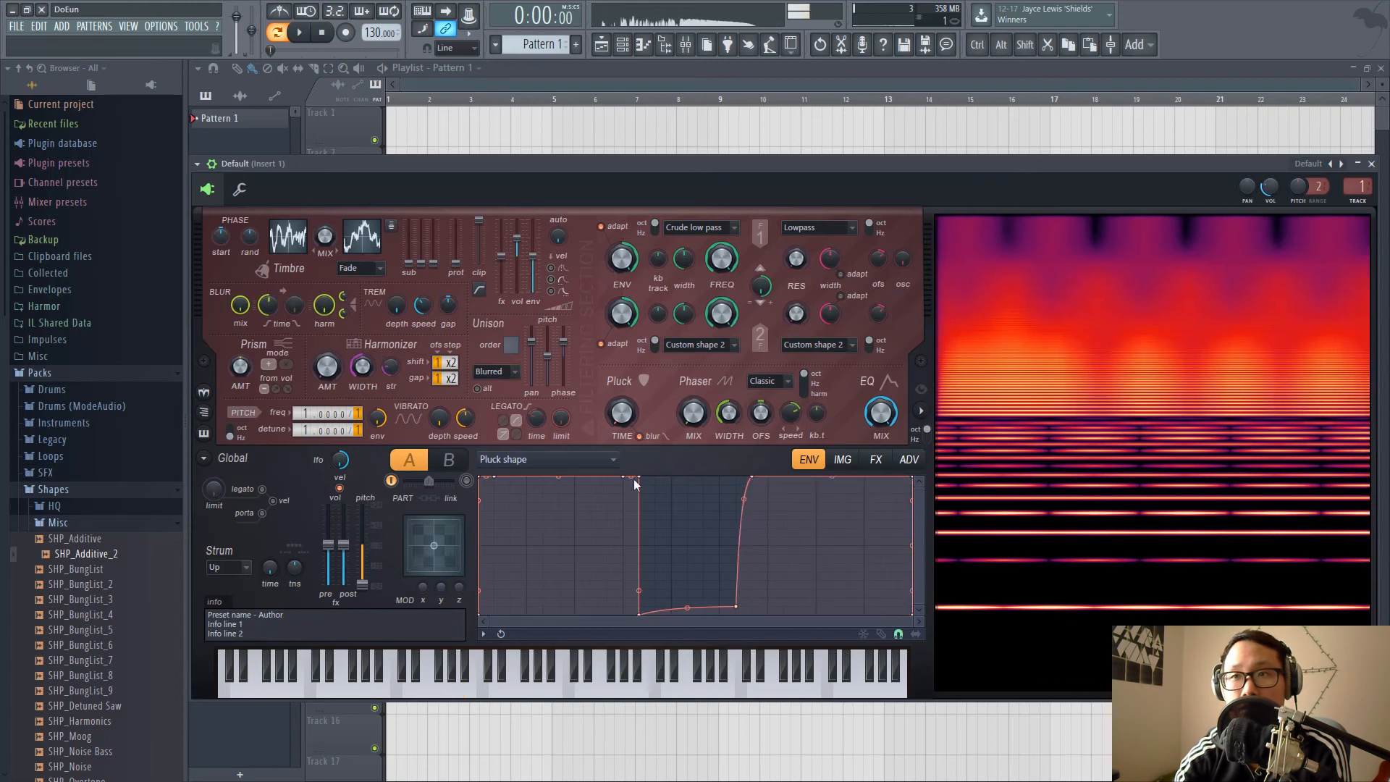
Step: Redraw the pluck shape's lower octaves near zero with step editing, and test it by sweeping the pluck decay length to 0%
right_click(654, 489)
drag(655, 489, 639, 494)
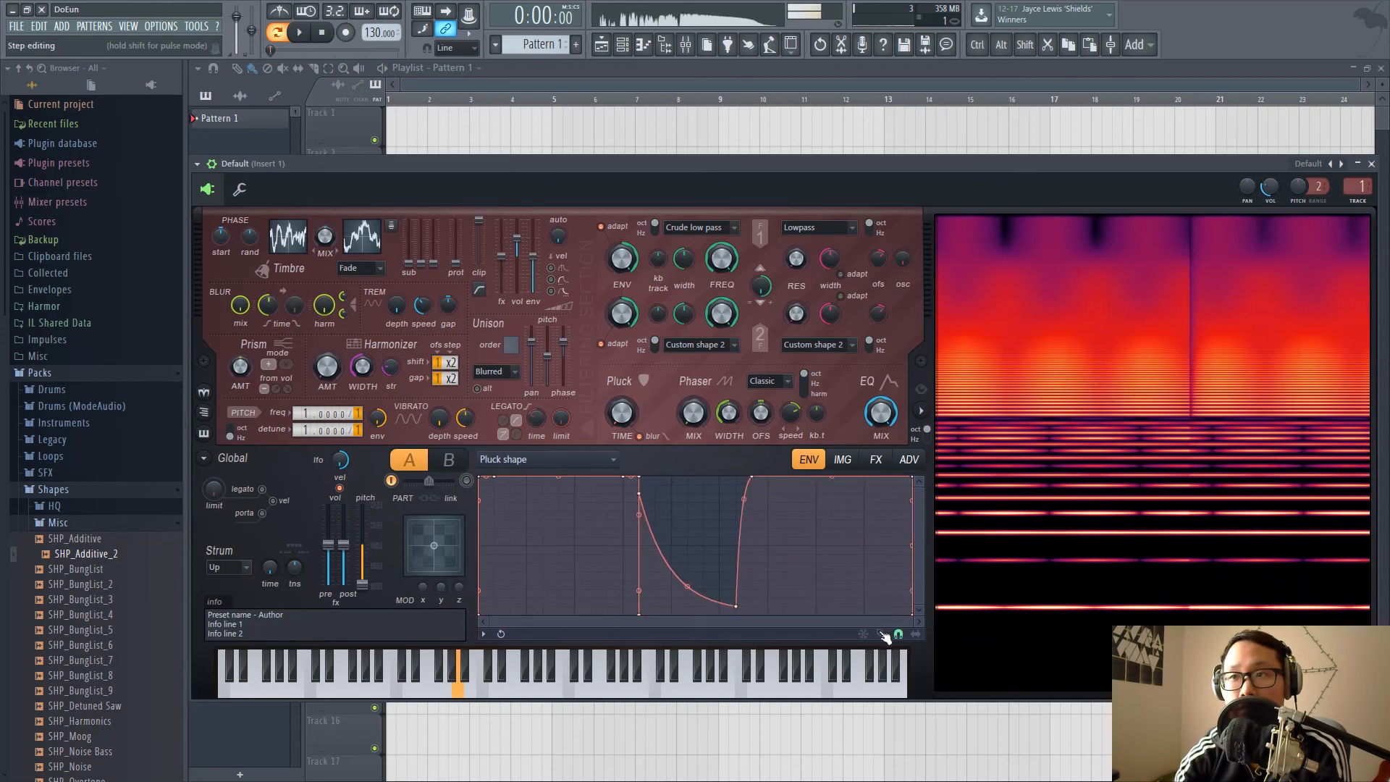
right_click(639, 494)
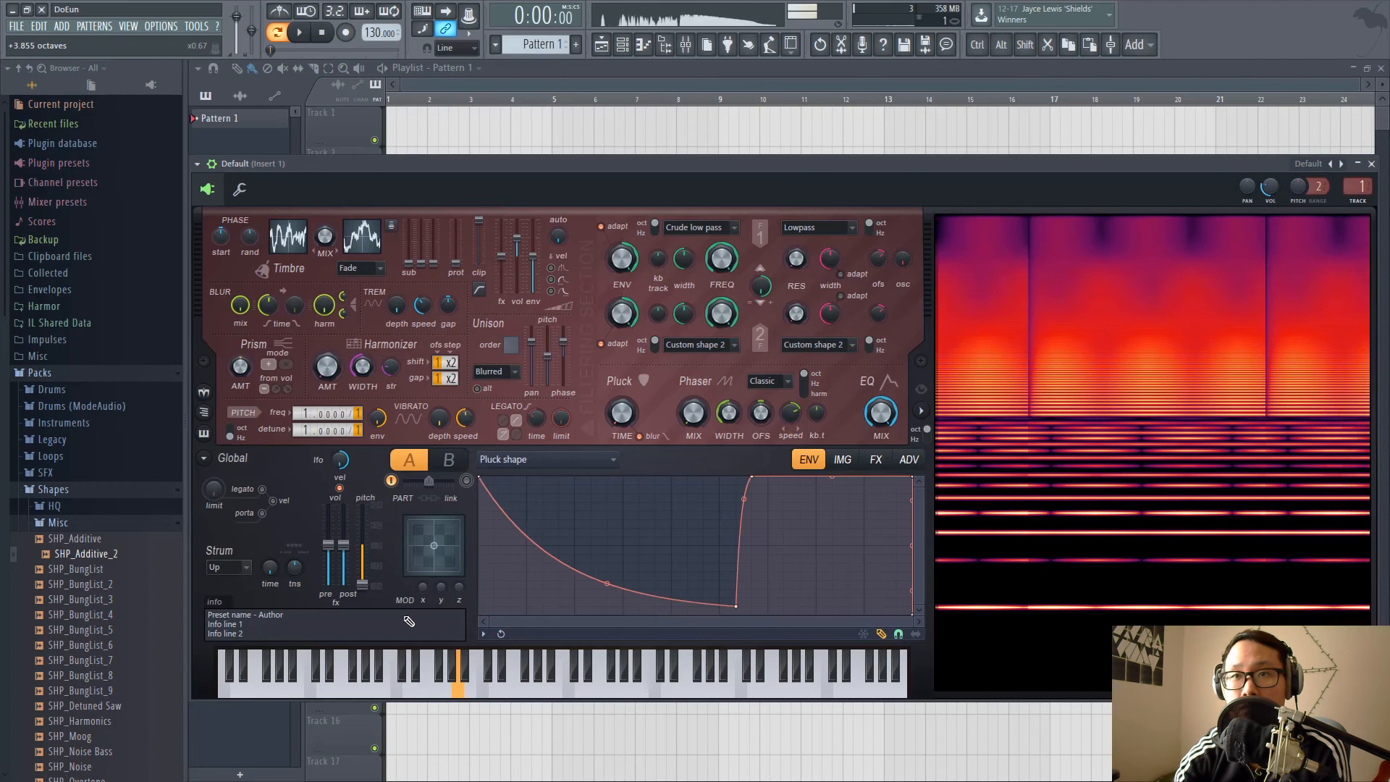
drag(496, 588, 468, 623)
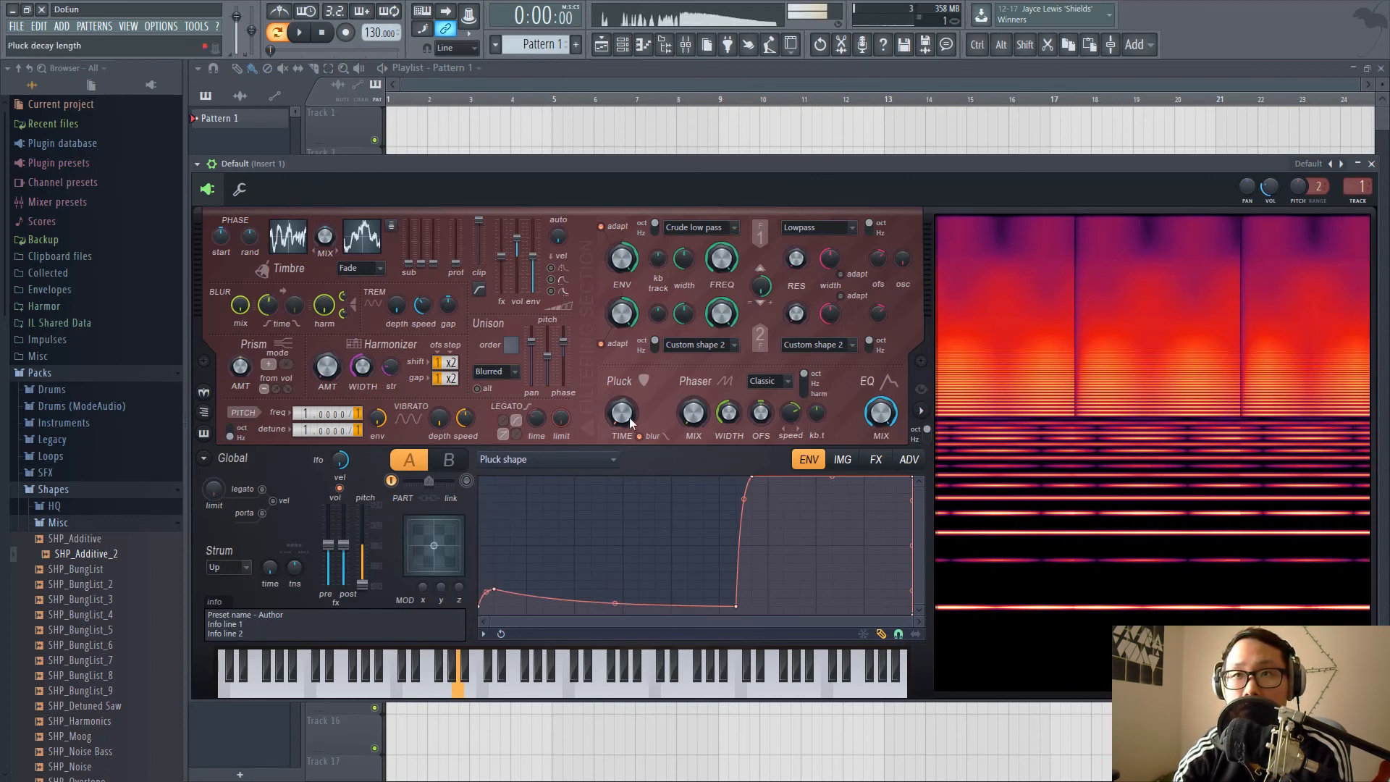
drag(622, 413, 623, 333)
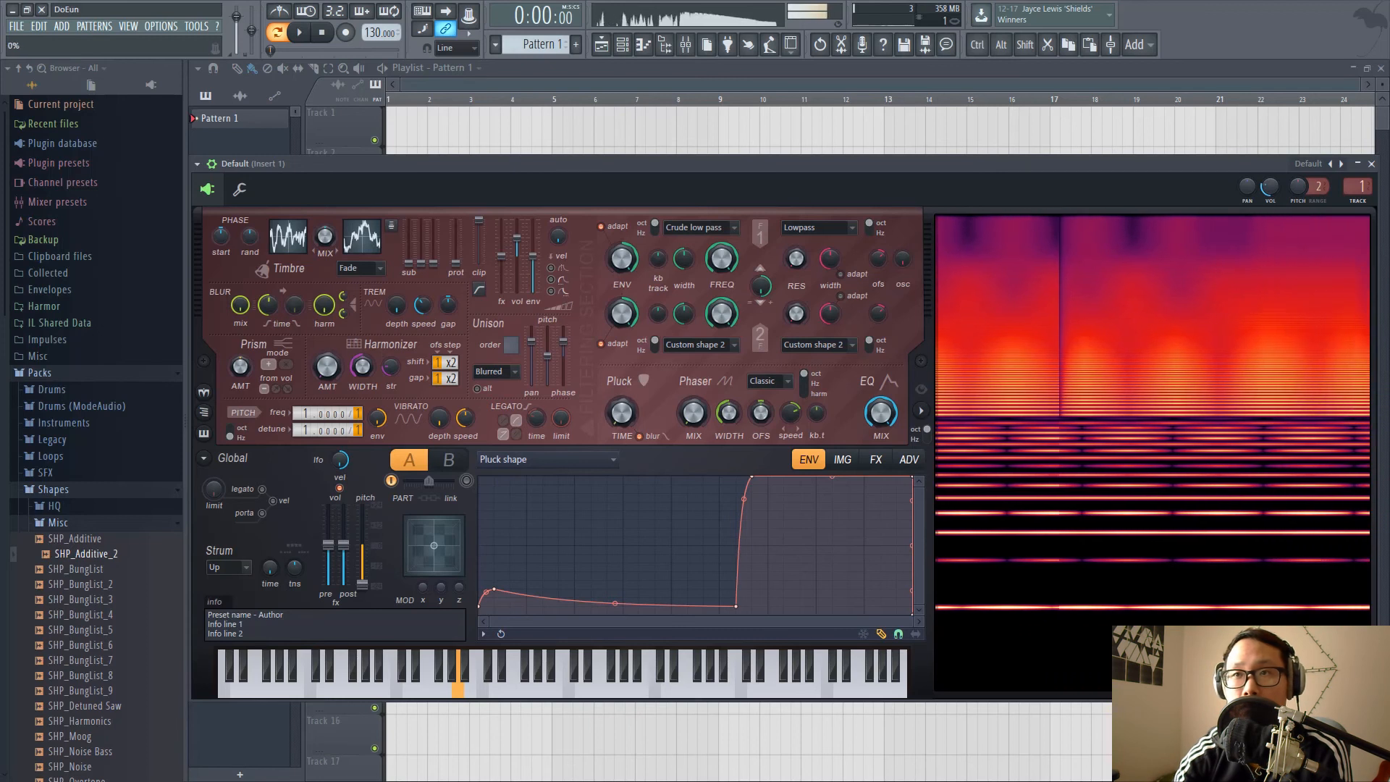
drag(622, 413, 622, 496)
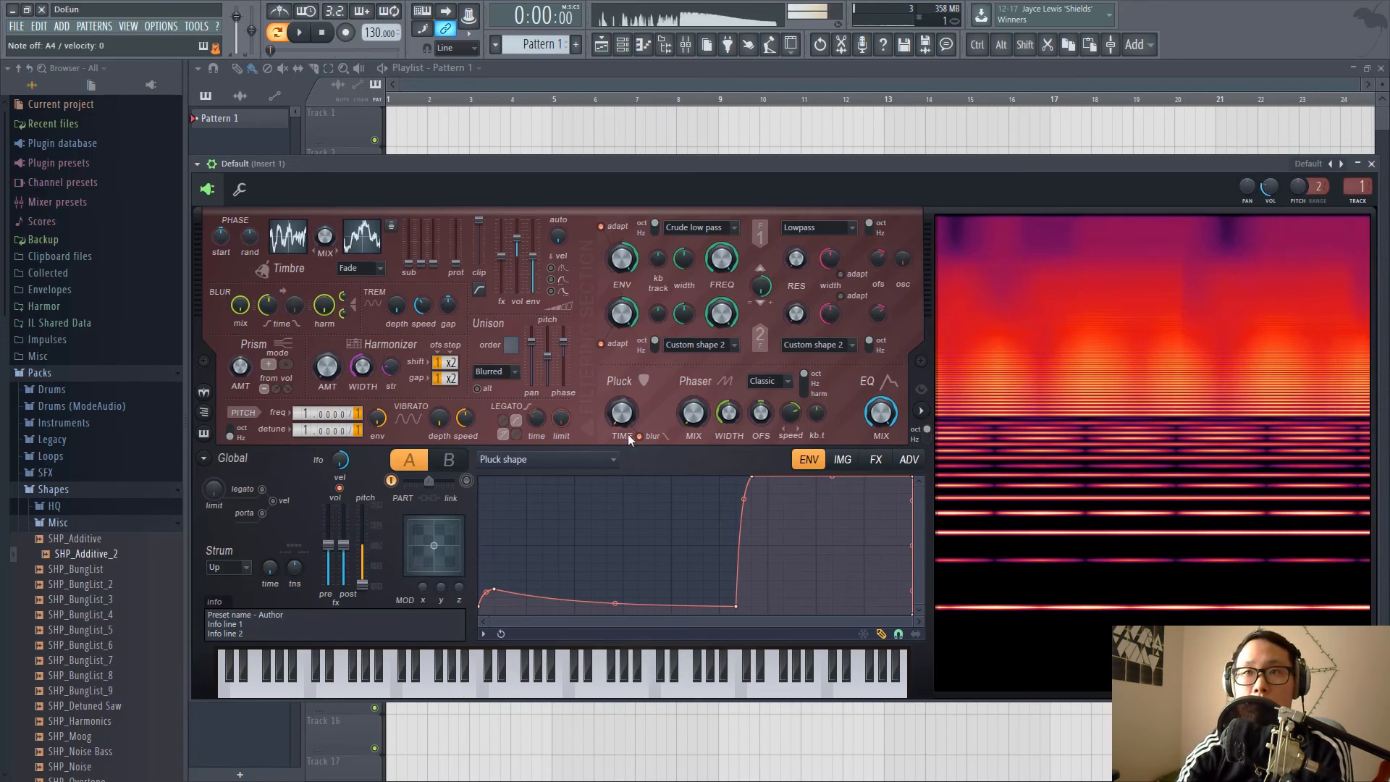